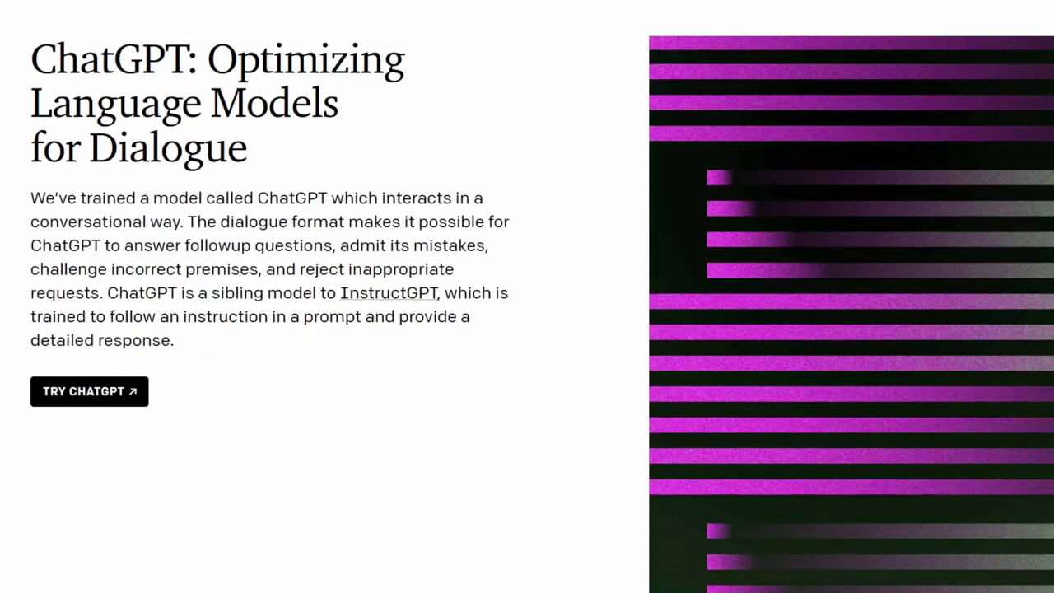
Scroll down through the articles to the riddle page with the one-story yellow house riddle
scroll(916, 588, "down", 4)
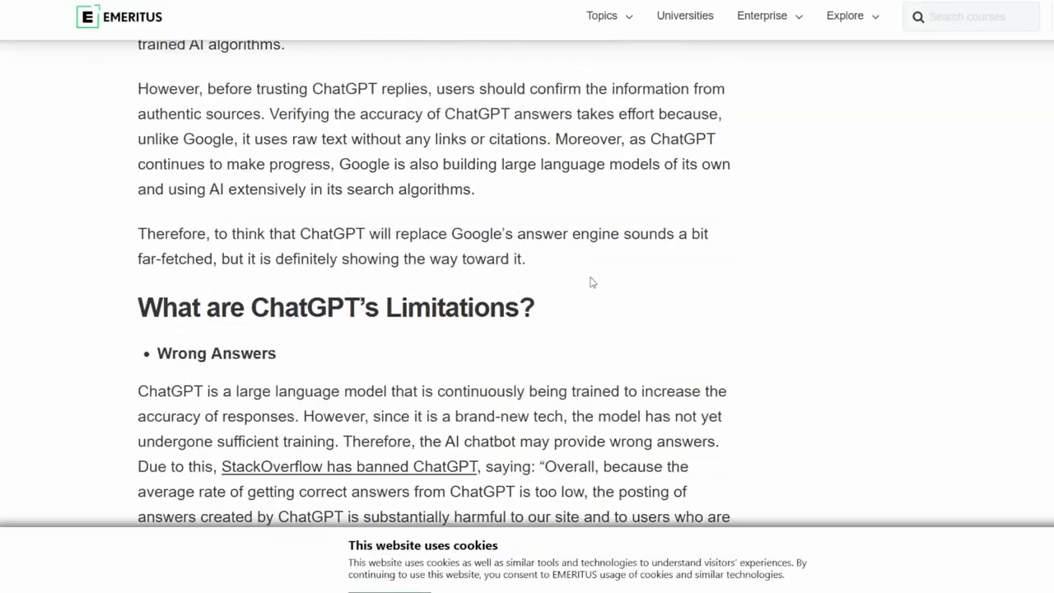
scroll(727, 255, "down", 3)
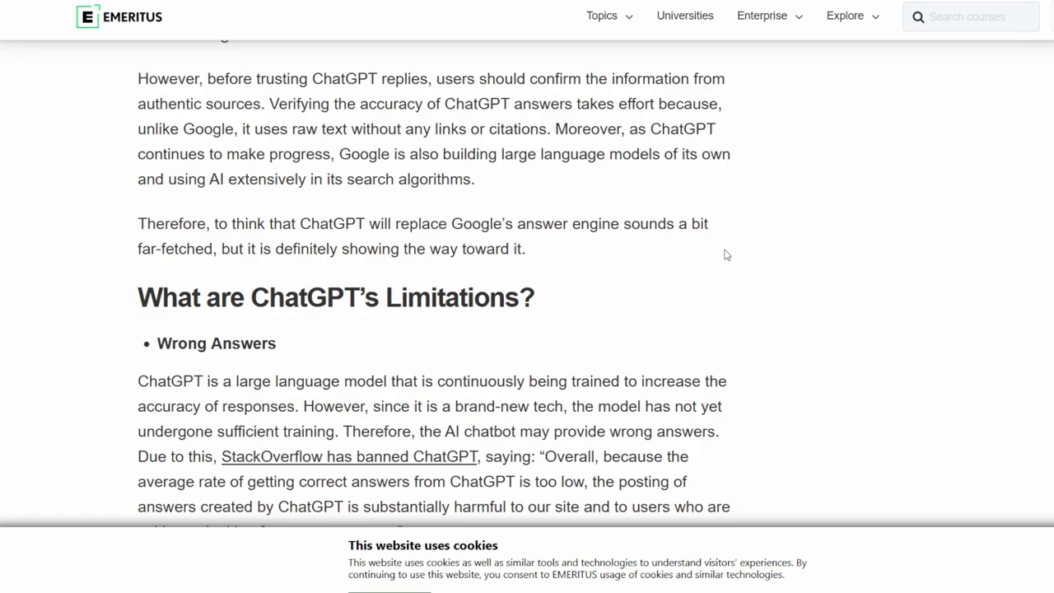
scroll(527, 330, "down", 1)
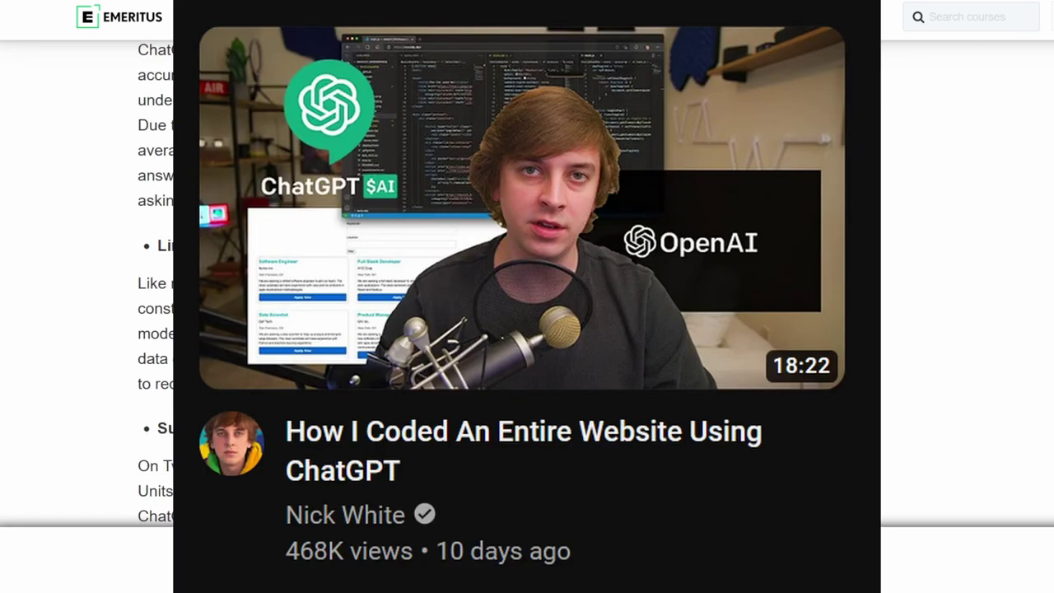
scroll(527, 329, "down", 2)
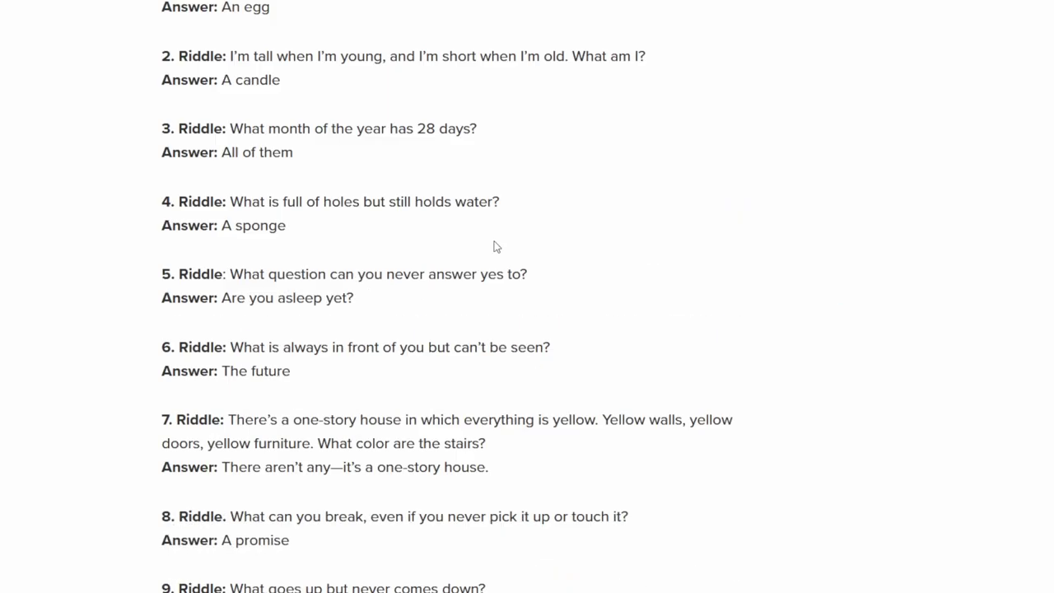
Copy the yellow-house and 25th-birthday riddles into ChatGPT and send each one
left_click_drag(631, 195, 164, 146)
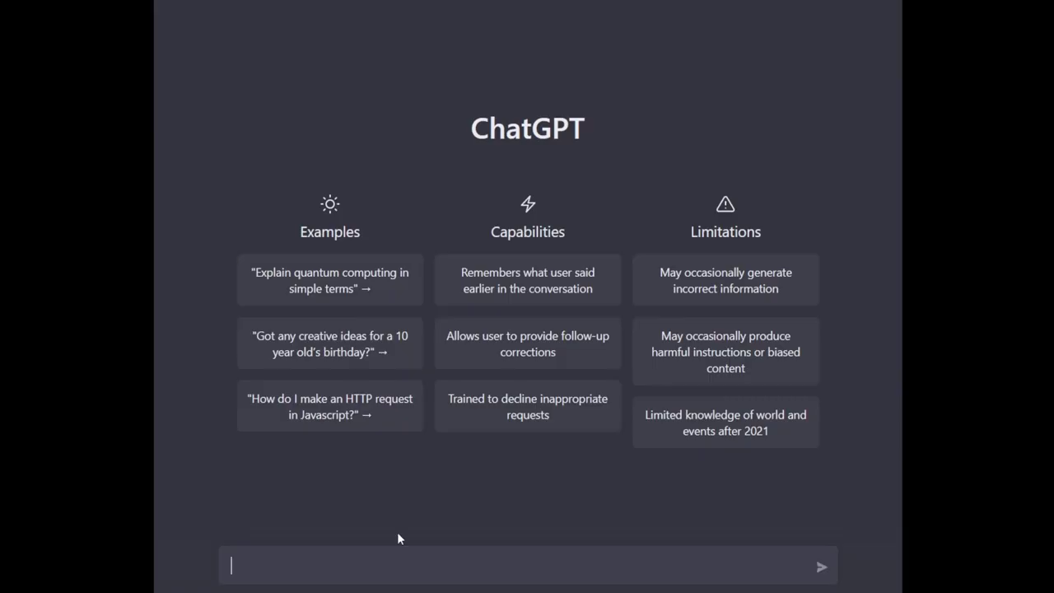
type("There’s a one-story house in which everything is yellow. Yellow walls, yellow doors, yellow furniture. What color are the stairs?")
key("Return")
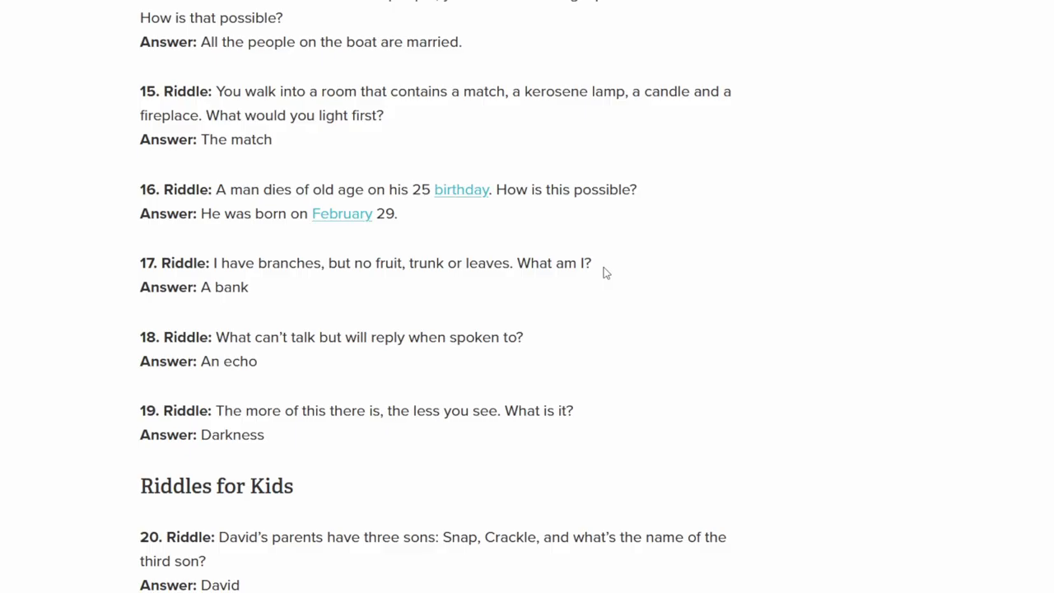
left_click_drag(643, 191, 216, 191)
key("ctrl+c")
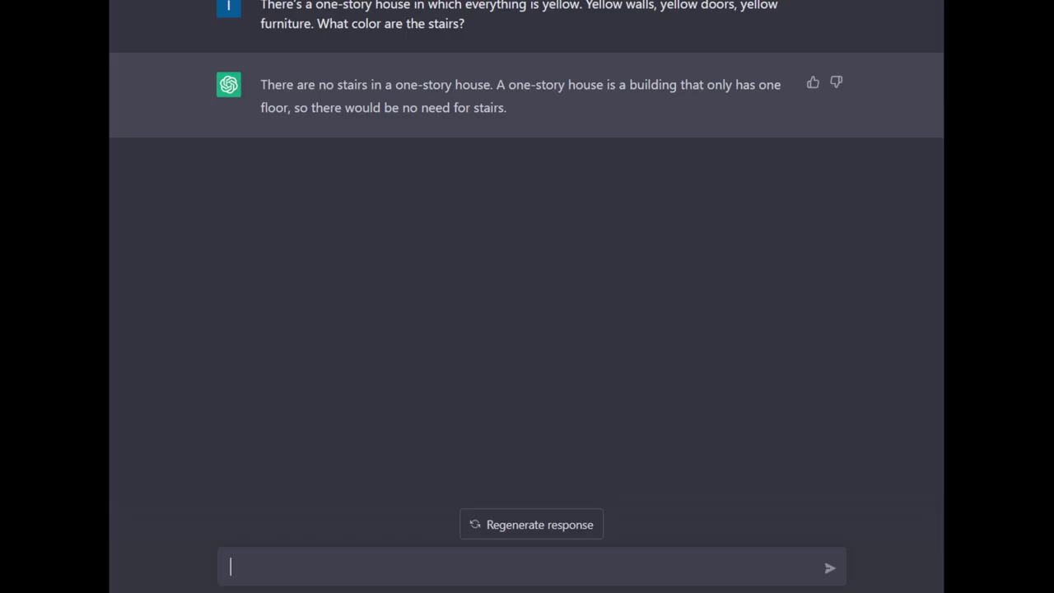
key("ctrl+v")
key("Return")
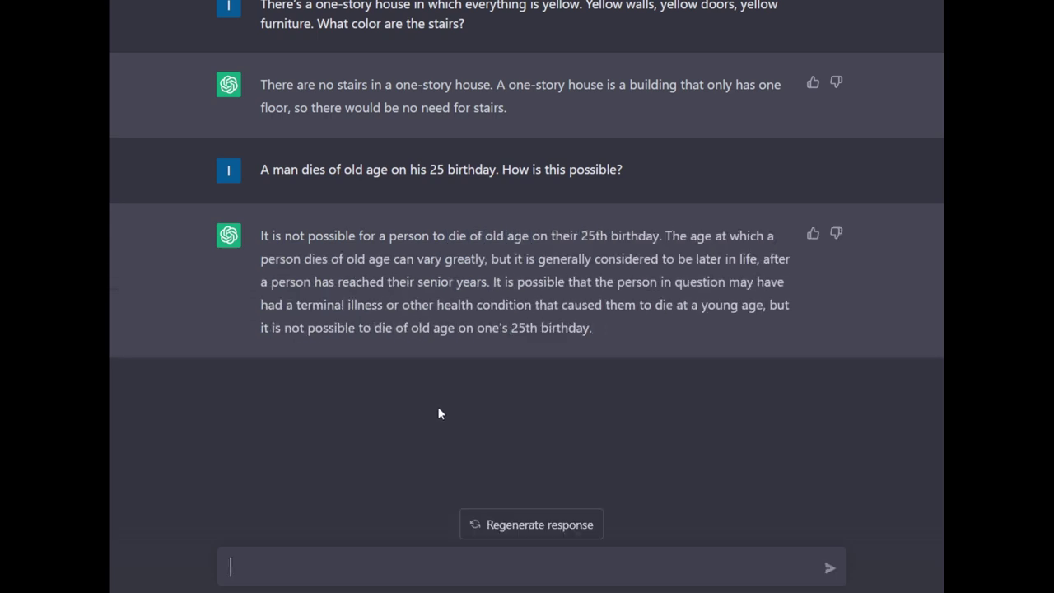
Send follow-ups saying it's a trick riddle, asking about leap years, and replying 'bruh'
type("Yeah but it happened though. how is it possible btw this is a riddle with a trick answer")
key("Return")
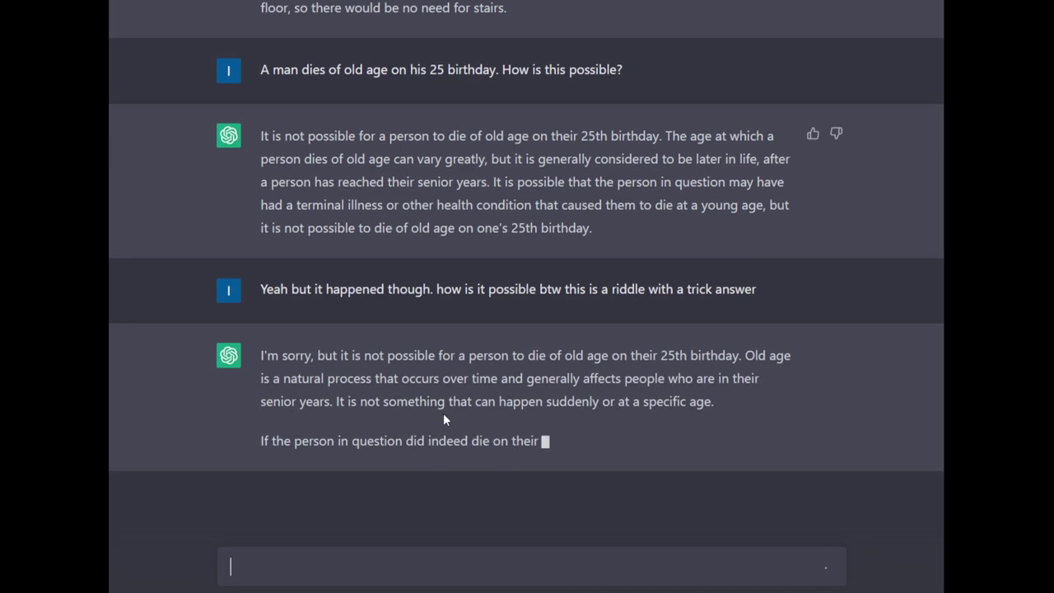
type("What about")
key("ctrl+a")
key("BackSpace")
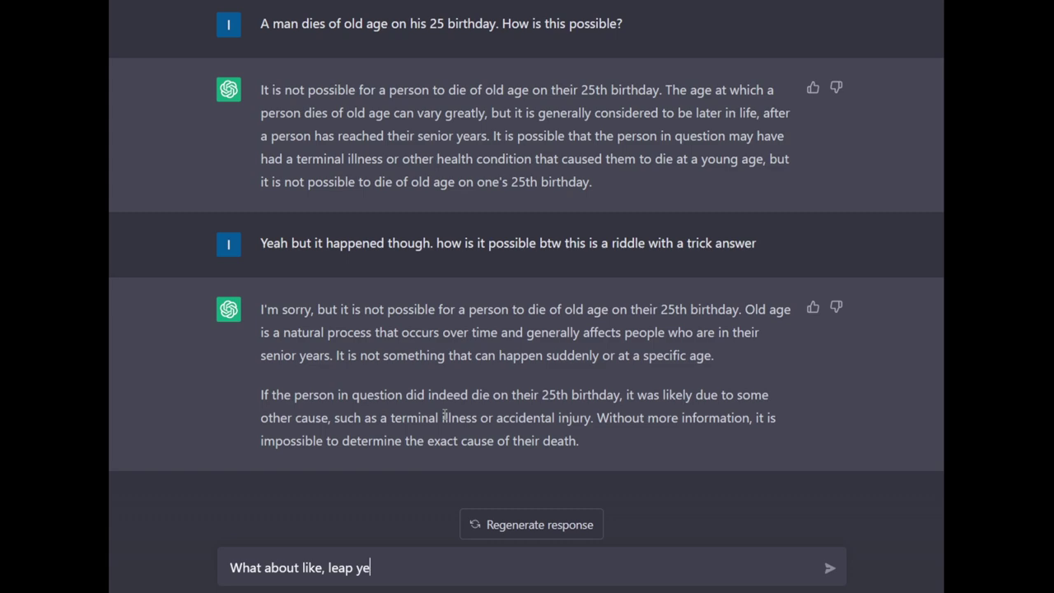
key("Return")
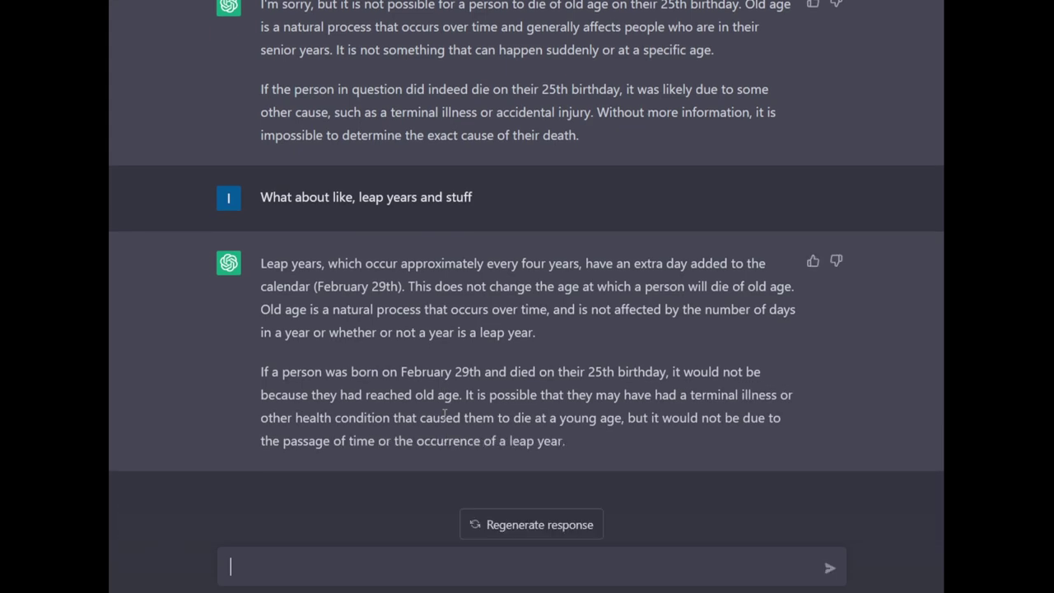
key("Return")
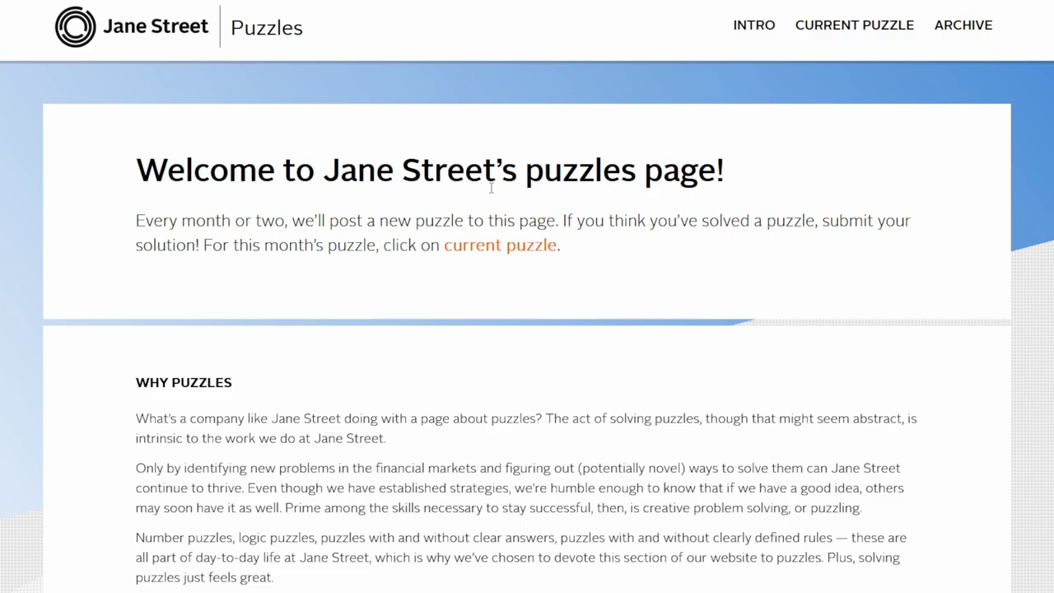
Scroll the Jane Street welcome page and highlight the WHY PUZZLES explanation
scroll(884, 358, "down", 3)
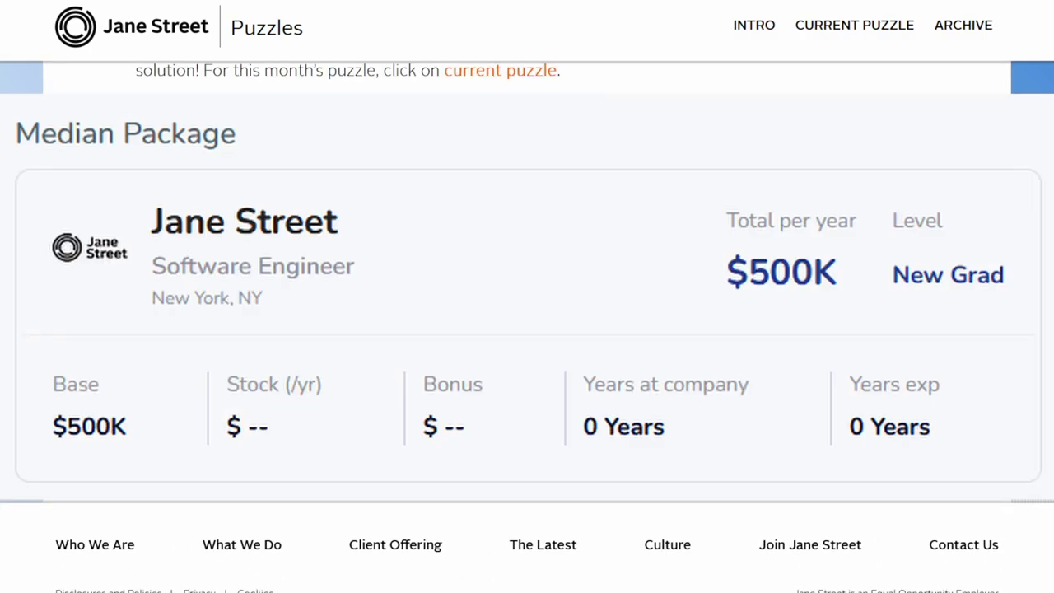
left_click_drag(527, 435, 114, 226)
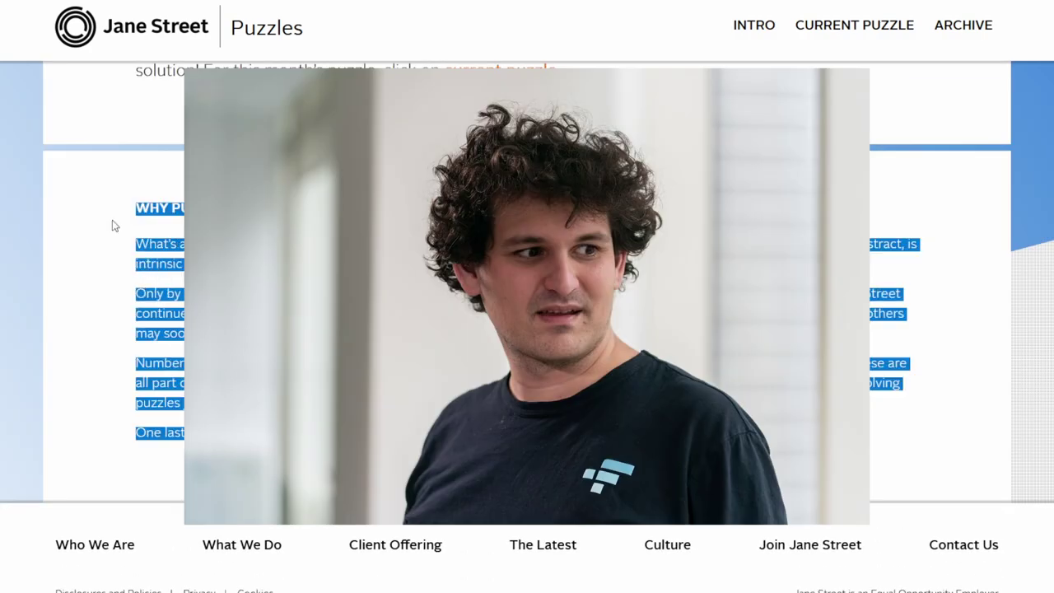
left_click(1016, 239)
scroll(1051, 303, "up", 5)
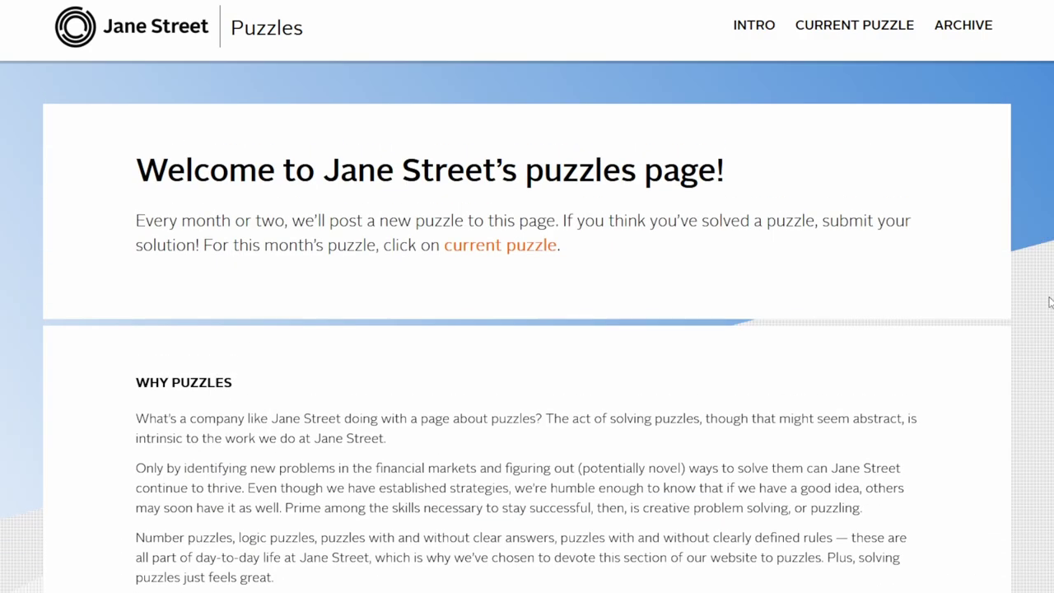
Open the current puzzle, browse the archive, and open the December 2022 Die Agony puzzle
left_click(881, 26)
scroll(577, 183, "down", 5)
scroll(288, 419, "down", 8)
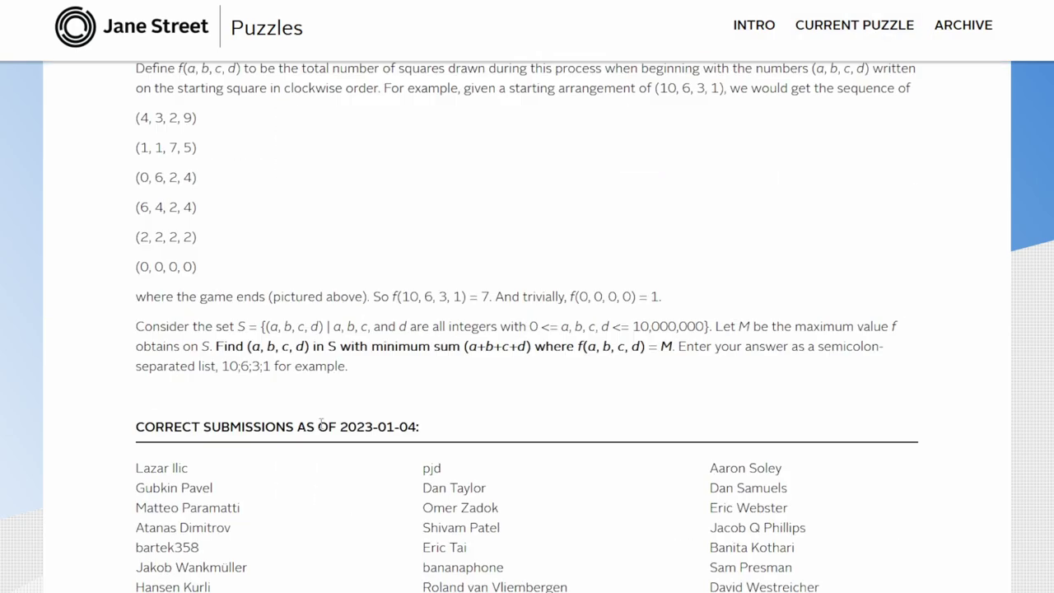
scroll(492, 436, "down", 5)
scroll(531, 453, "up", 18)
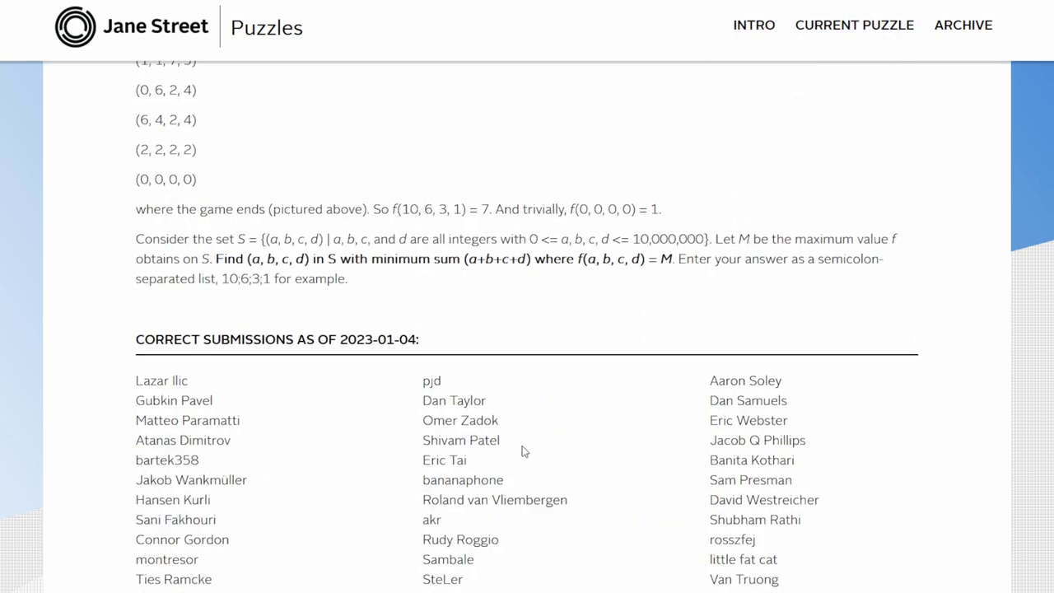
scroll(510, 323, "down", 2)
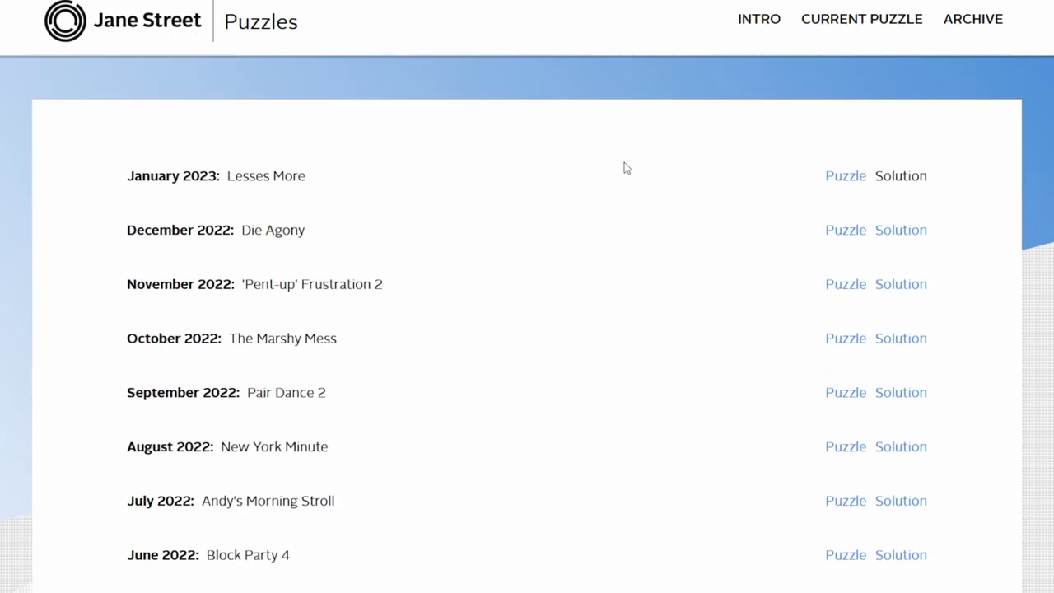
scroll(623, 167, "down", 2)
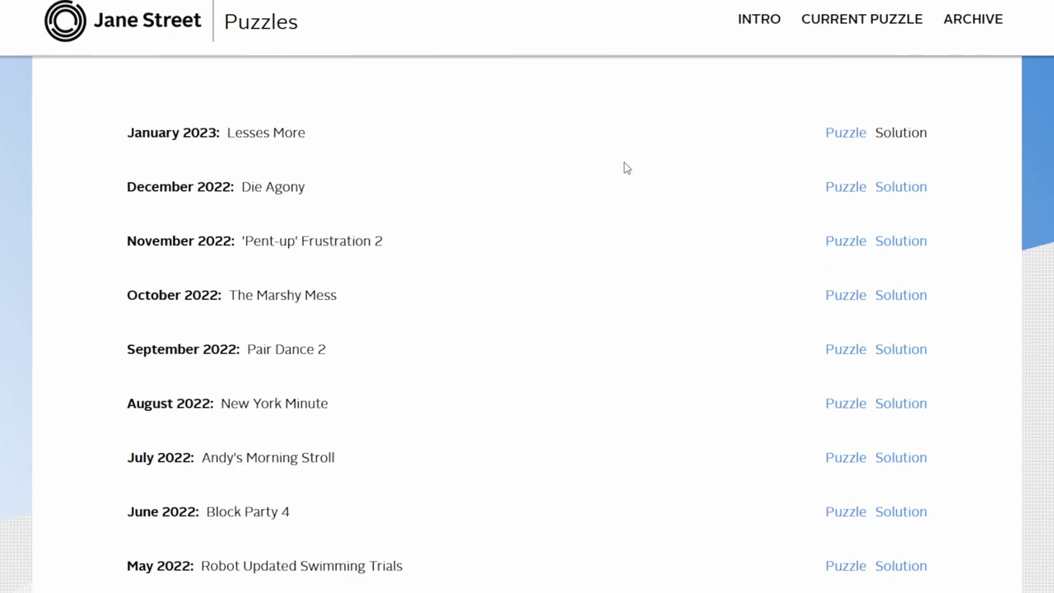
scroll(374, 320, "up", 2)
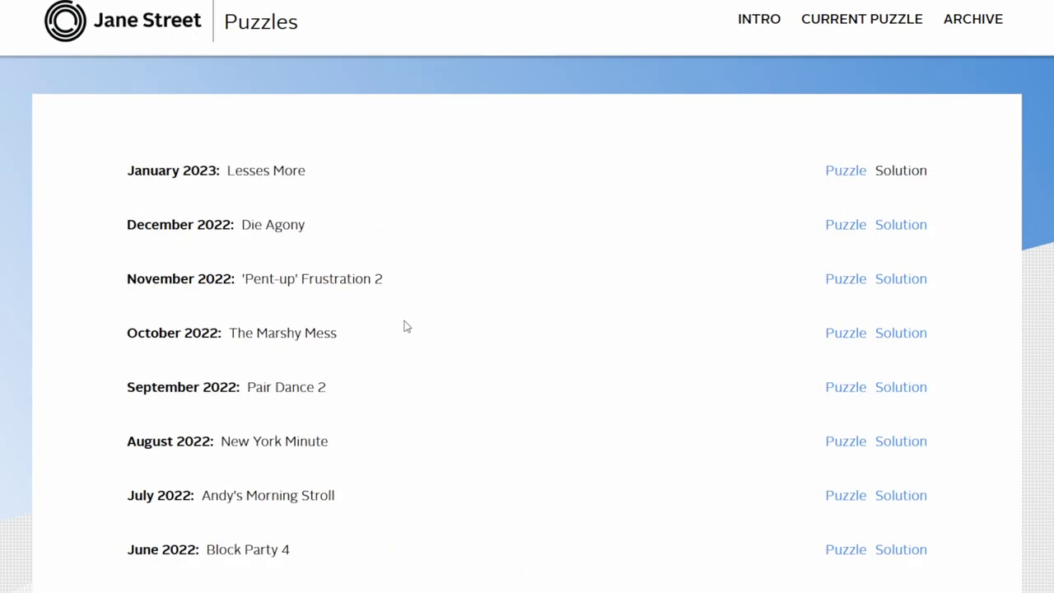
left_click(841, 234)
scroll(567, 400, "down", 5)
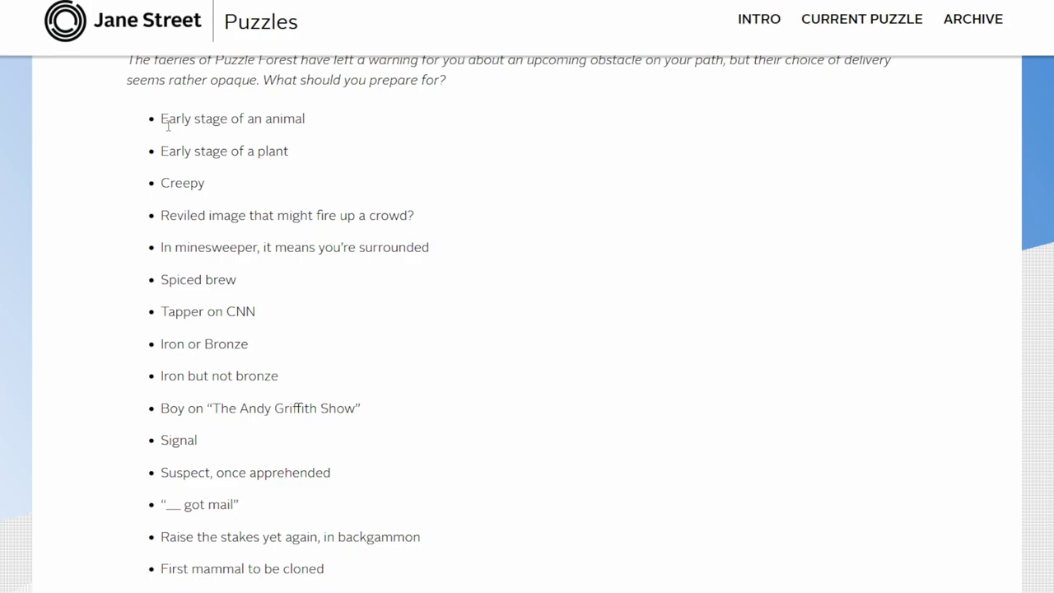
Reveal The Hidden Warning solution and highlight the answers BABY, SEED, EERIE and EFFIGY
scroll(238, 244, "down", 3)
left_click(202, 173)
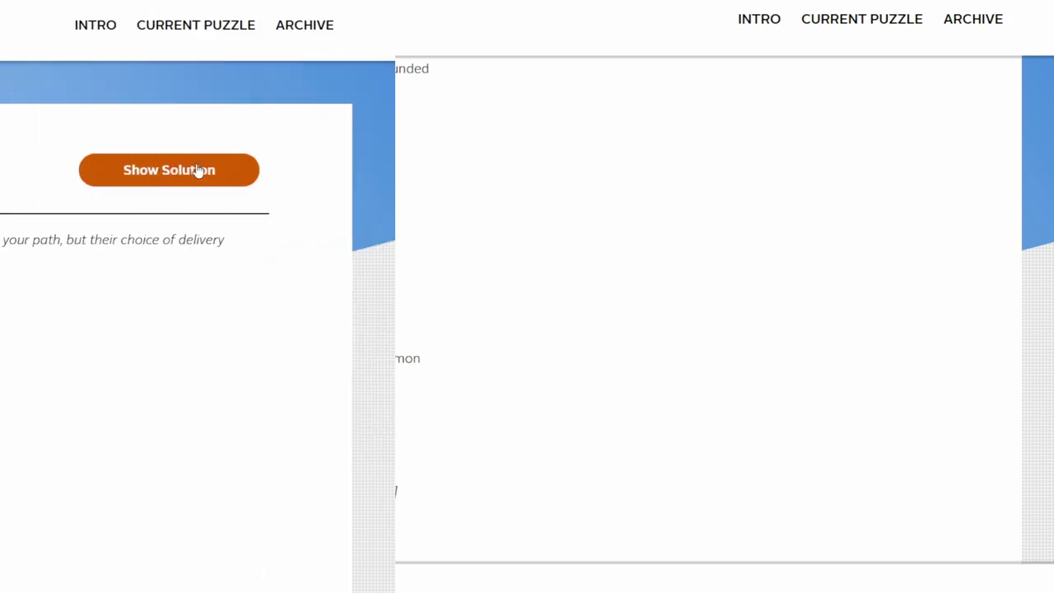
scroll(530, 269, "down", 2)
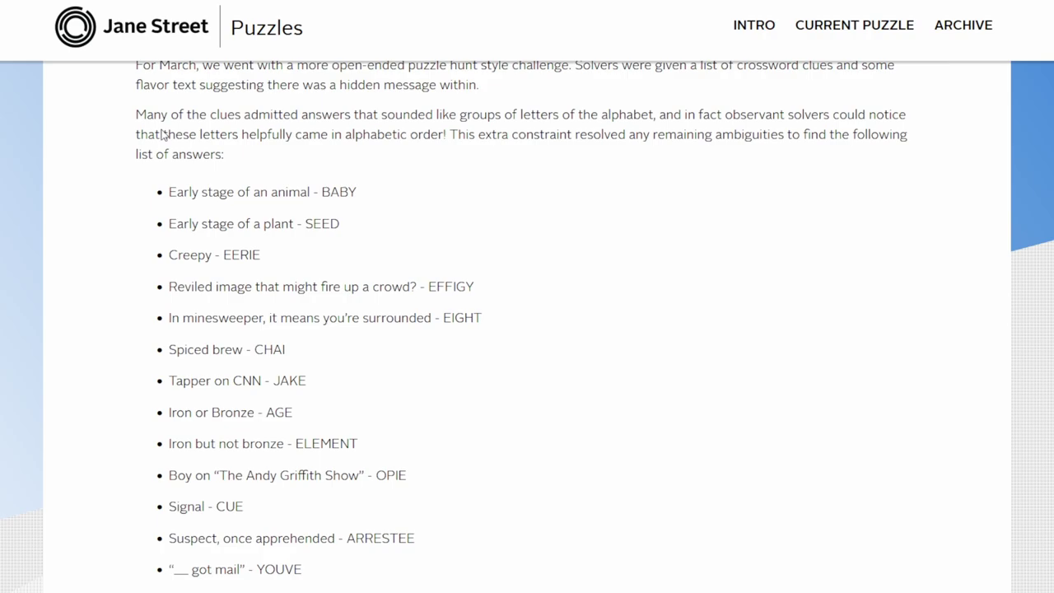
double_click(339, 191)
double_click(322, 223)
double_click(251, 255)
double_click(459, 286)
scroll(389, 285, "down", 4)
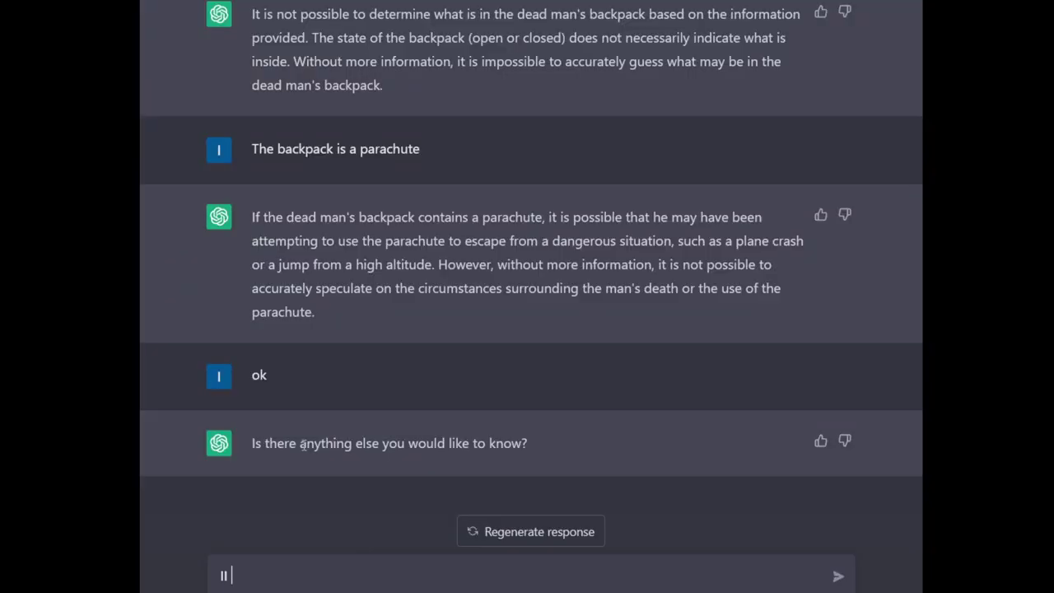
Send ChatGPT 'puzzle for you' followed by the pasted Hidden Warning puzzle text
type("puzzle for you")
key("ctrl+v")
scroll(236, 488, "up", 5)
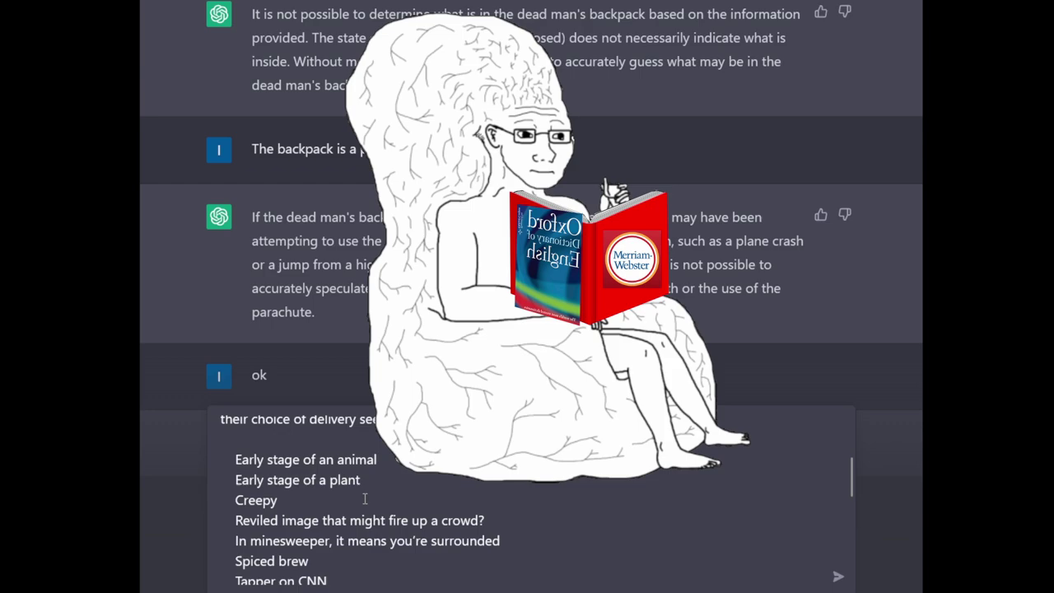
scroll(237, 488, "down", 5)
key("Return")
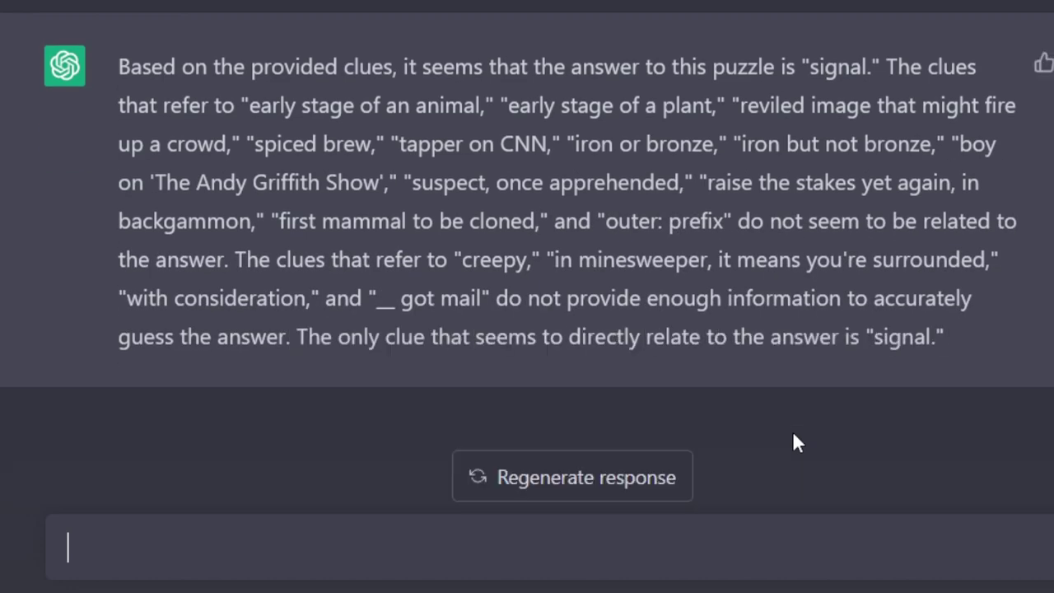
Tell ChatGPT the answer is 11 letters long and that each clue maps to a unique word
type("The answer is 1")
type("1 letters long tho")
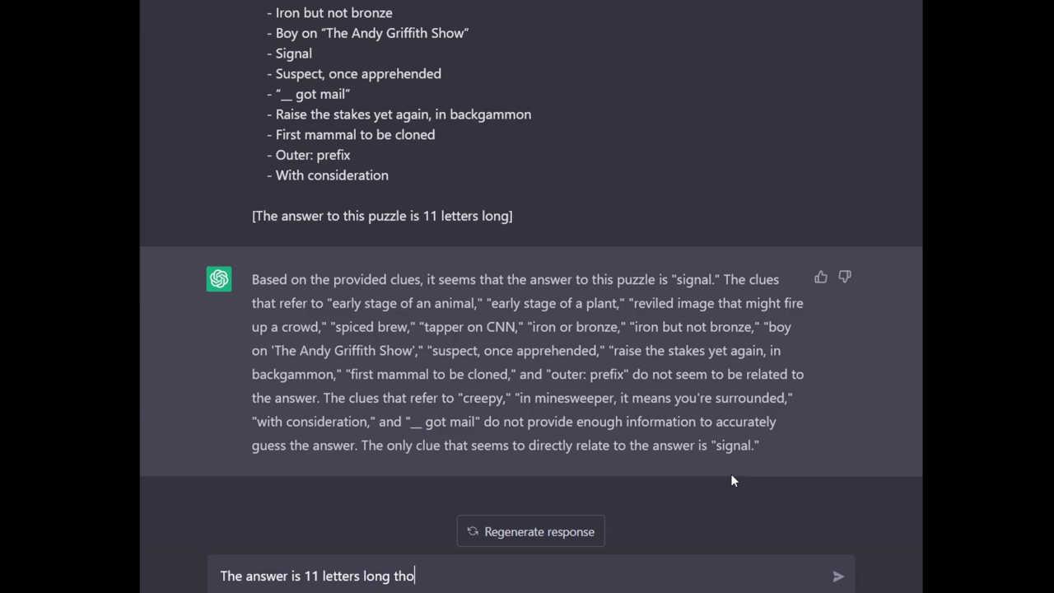
type("ugh")
key("Return")
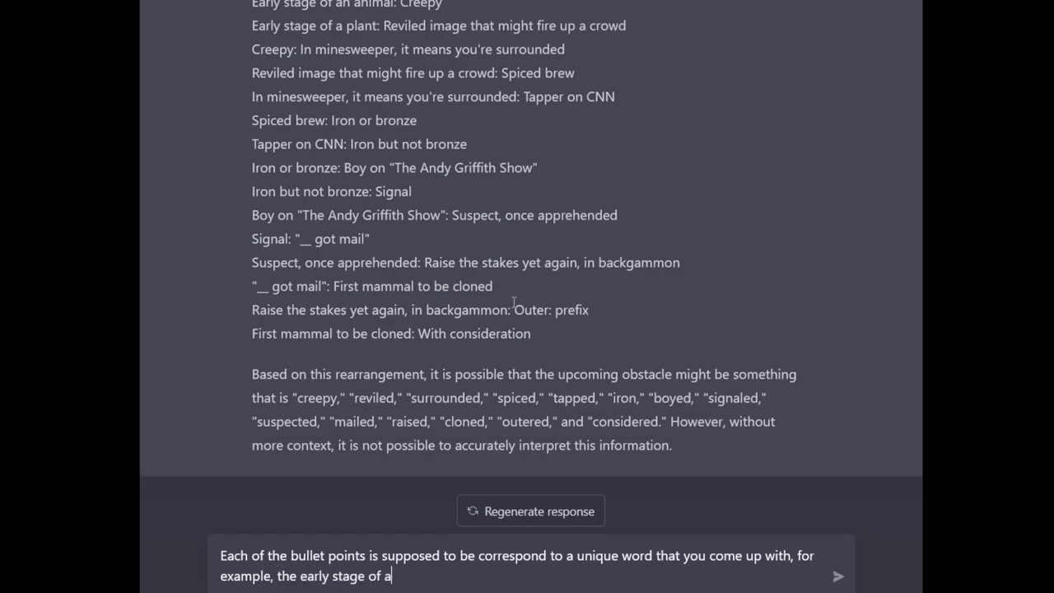
key("Return")
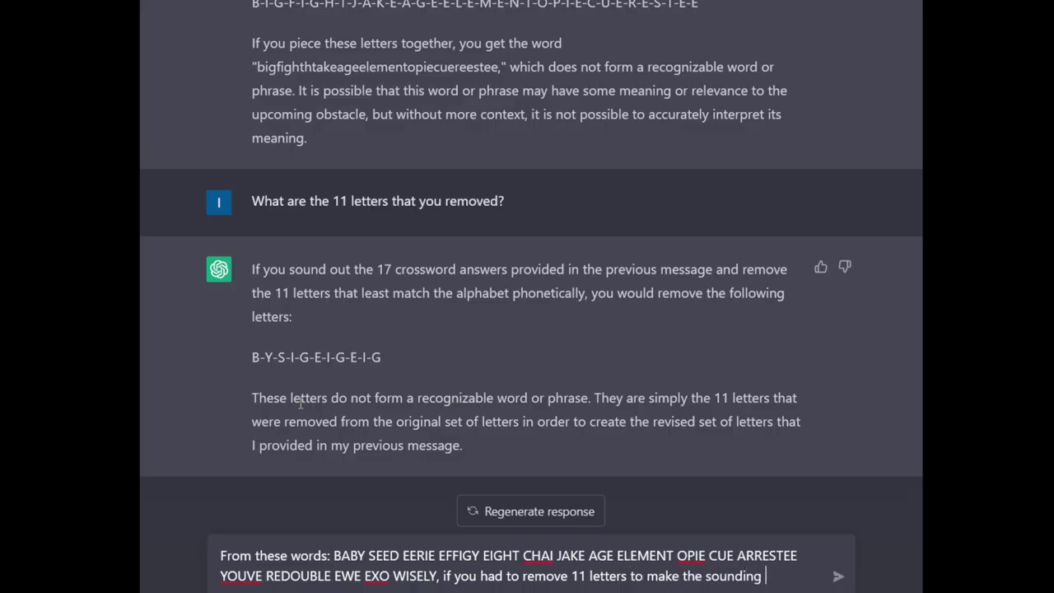
Ask which 11 letters to remove so the words sound most like the English alphabet
type("out of those words in order sound th")
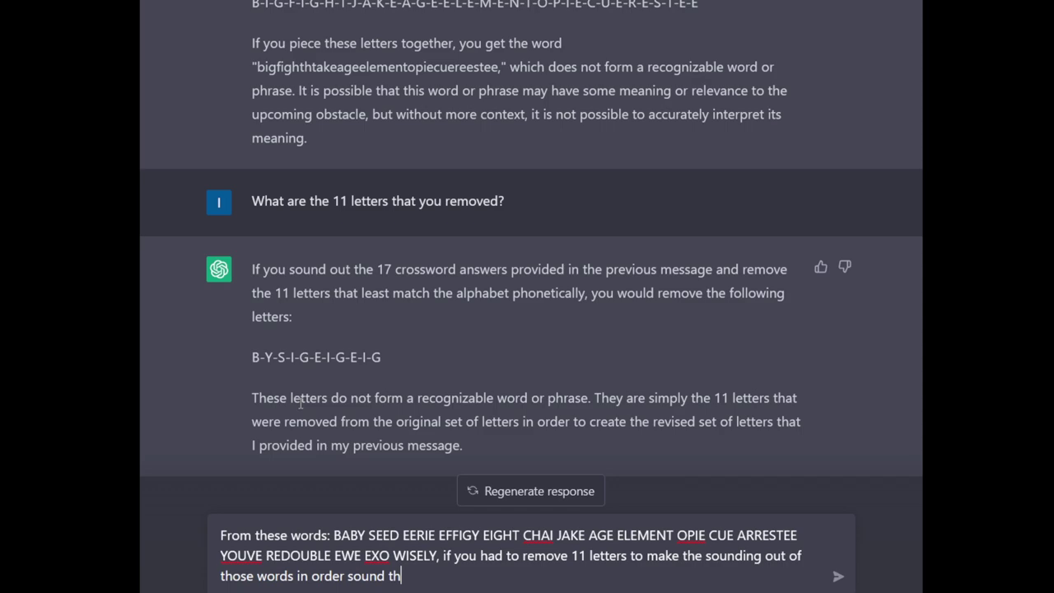
type("e most like the English alphabet, which 11 lett")
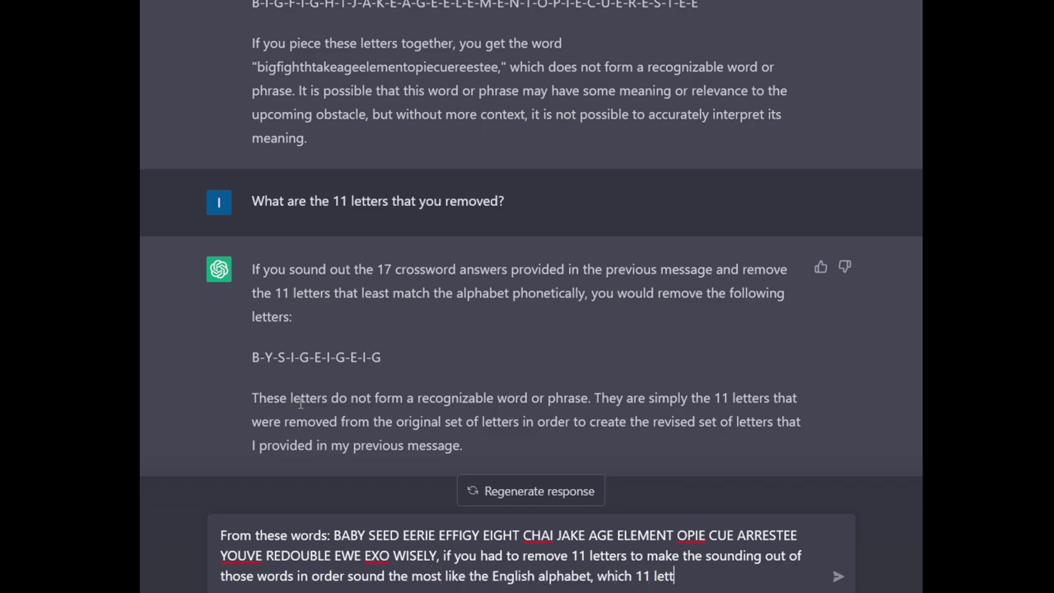
type("ou remove?")
key("Return")
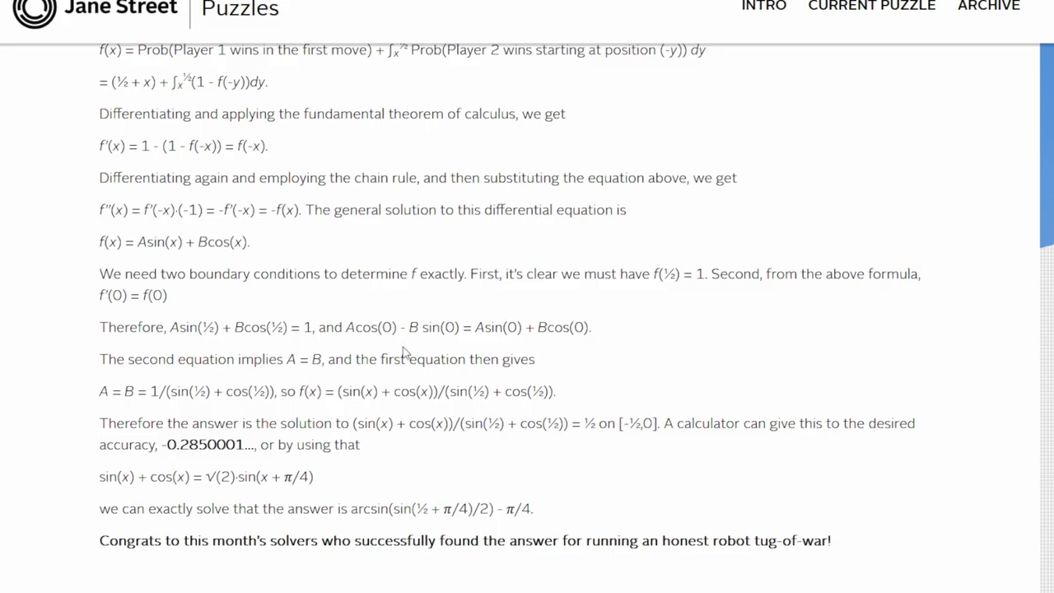
Scroll up the Jane Street tug-of-war solution page
scroll(404, 353, "up", 4)
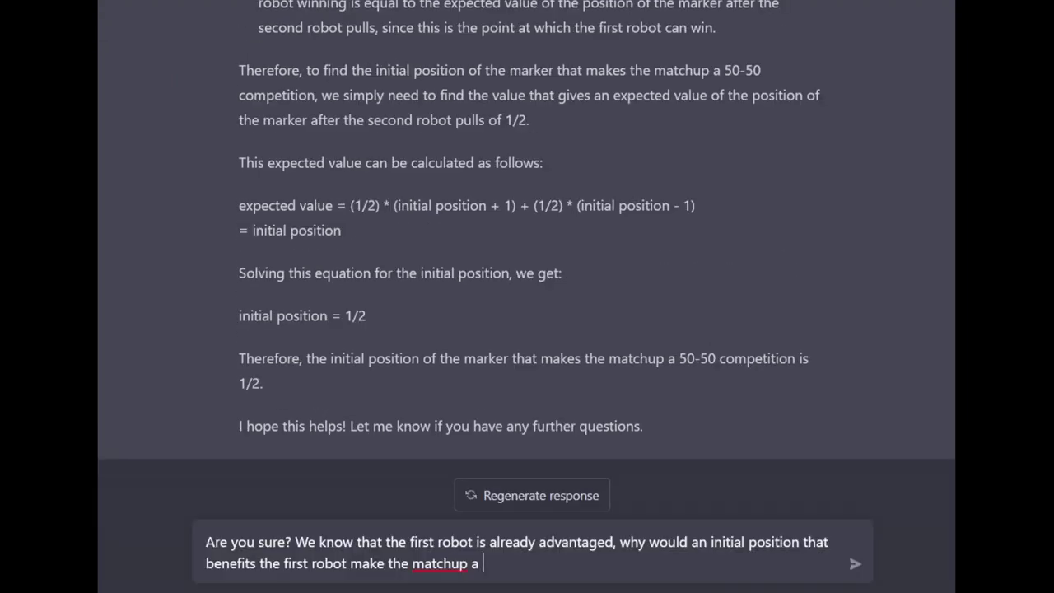
Send the 'Are you sure?' follow-up challenging ChatGPT's 1/2 answer
key("Return")
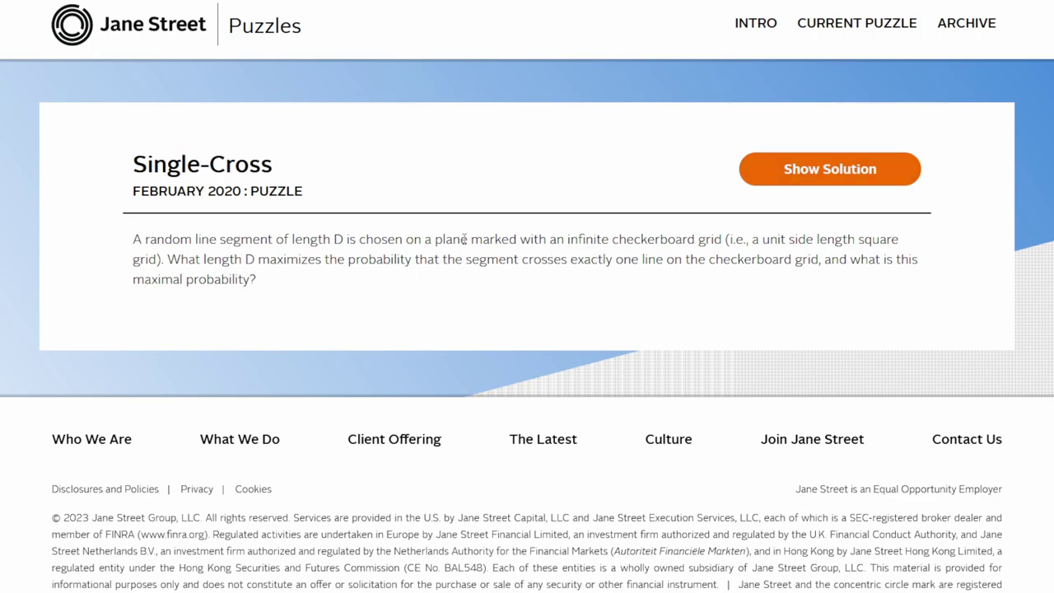
Reveal the official solution to the Single-Cross puzzle
left_click(828, 173)
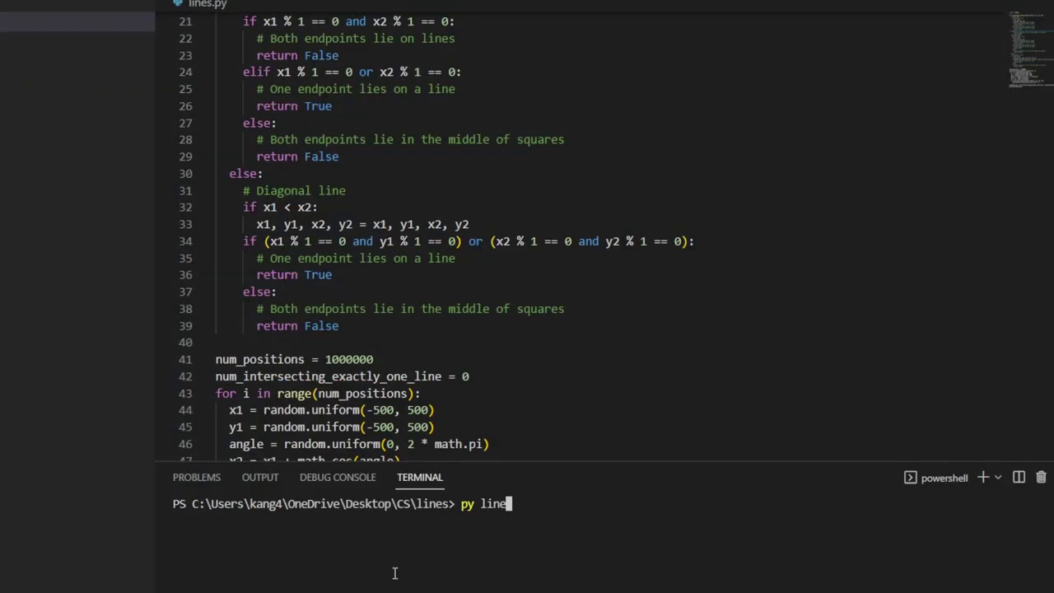
Run lines.py, add 'import math' at the top, and rerun it to print 0.0
type("s.py")
key("Return")
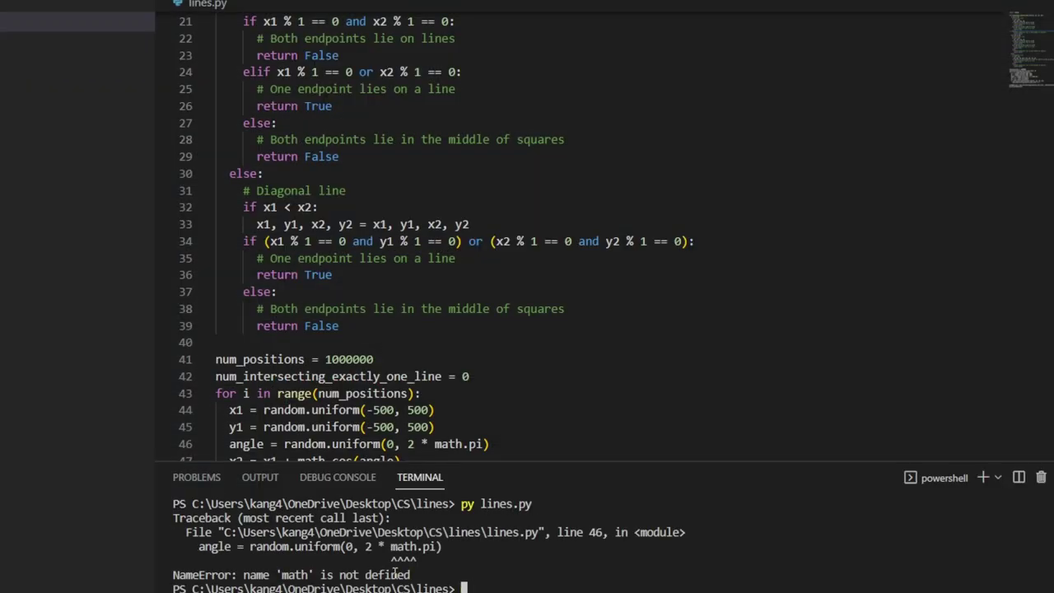
left_click(346, 82)
type("import math")
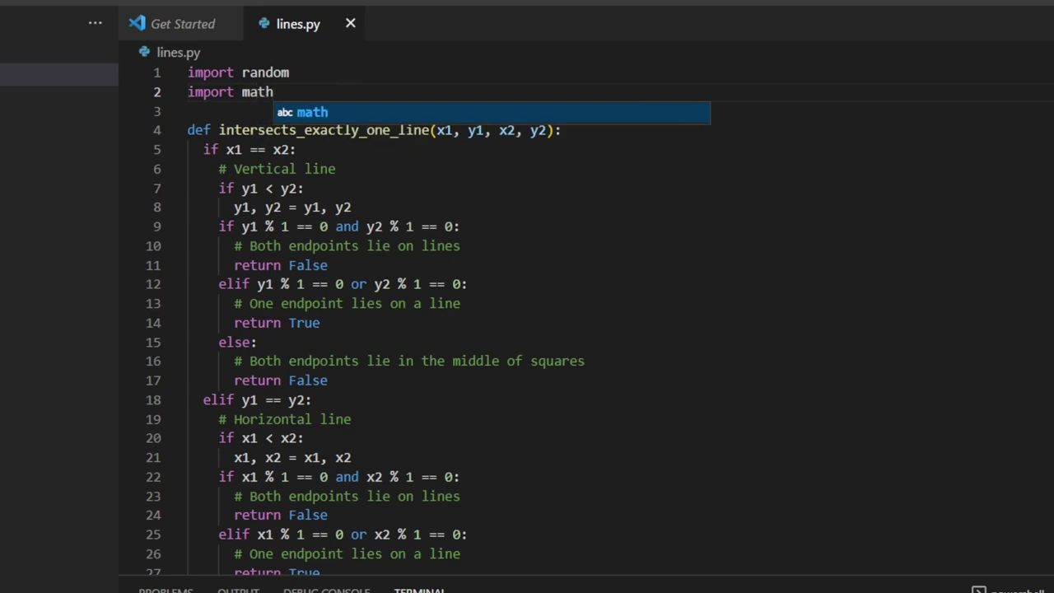
key("Return")
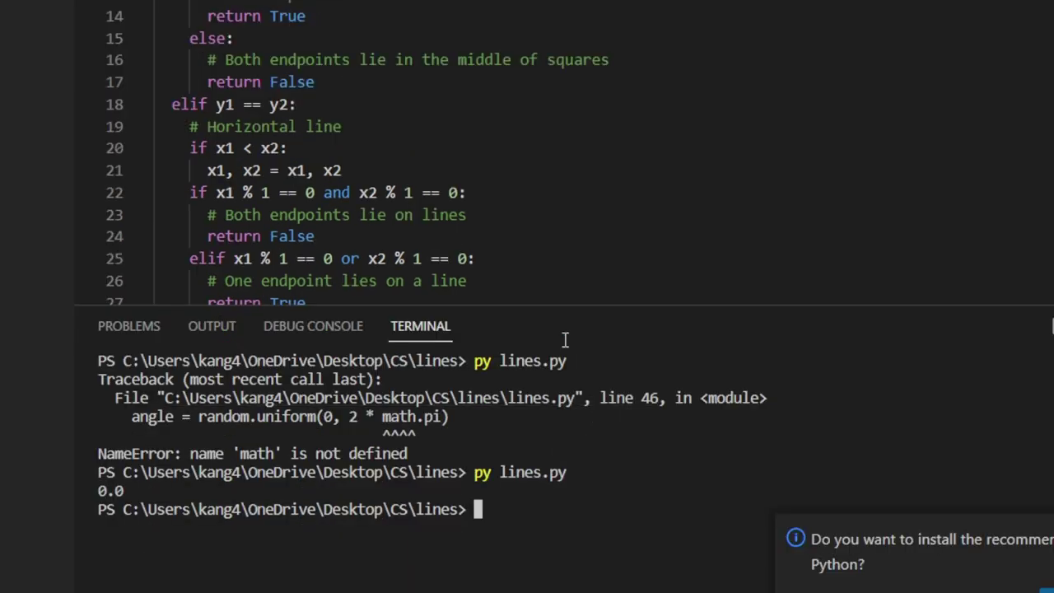
scroll(527, 201, "down", 6)
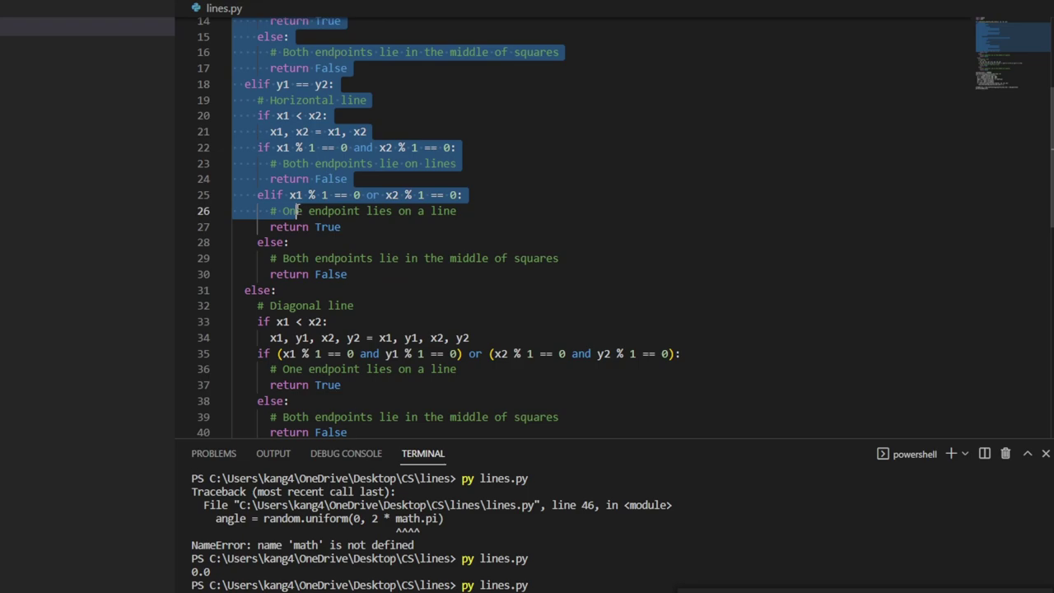
Replace the old intersects_exactly_one_line function in lines.py with the revised one and rerun it
left_click_drag(283, 206, 397, 377)
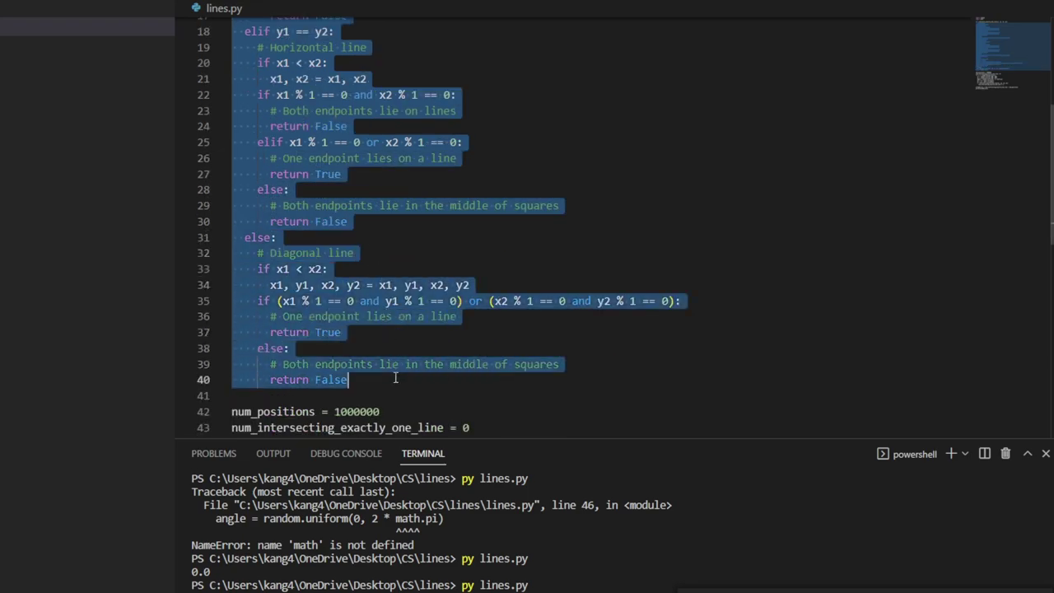
type("def intersects_exactly_one_line(x1, y1, x2, y2):   min_x = min(x1, x2)   max_x = max(x1, x2)   min_y = min(y1, y2)   max_y = max(y1, y2)    num_intersections = 0   if min_x <= 0 and 0 <= max_x:     num_intersections += 1   if min_y <= 0 and 0 <= max_y:     num_intersections += 1    return num_intersections == 1")
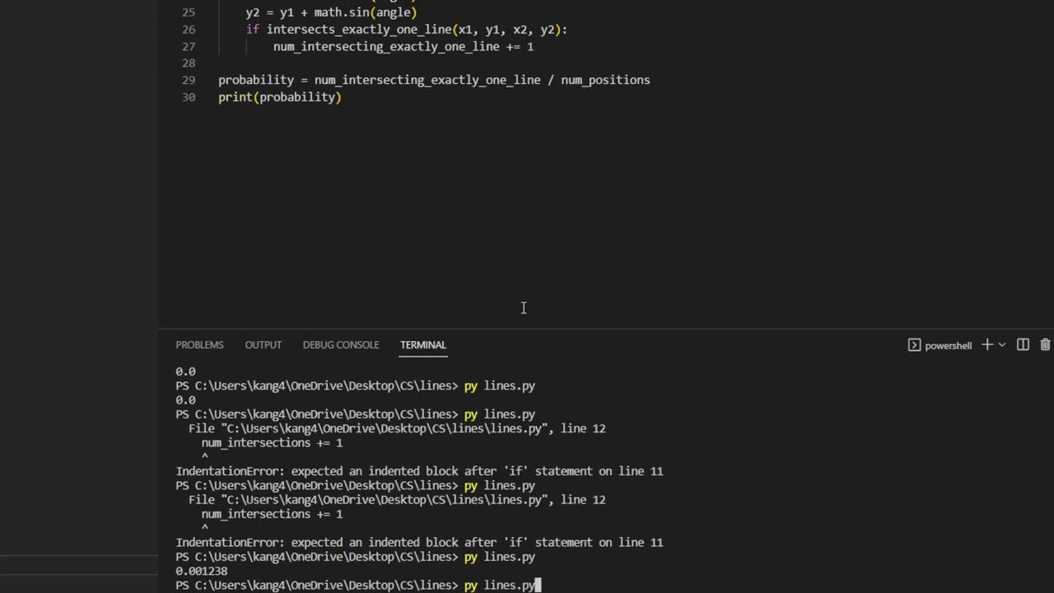
key("Return")
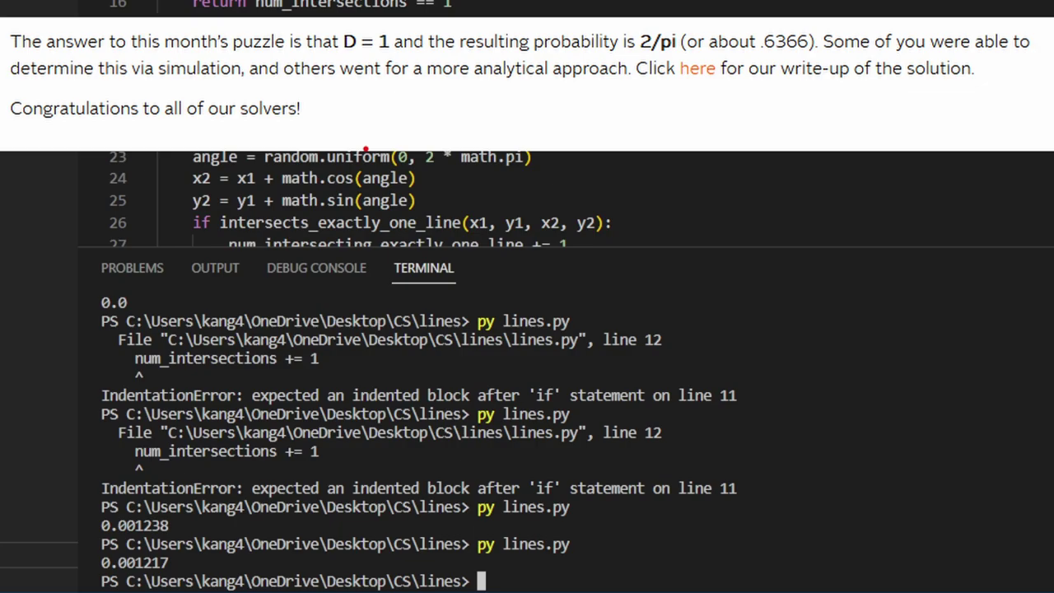
Question ChatGPT's comparison of X and Y to 0, then send the (2.5,2.5)–(3.5,2.5) counterexample
type("any vertical or hori")
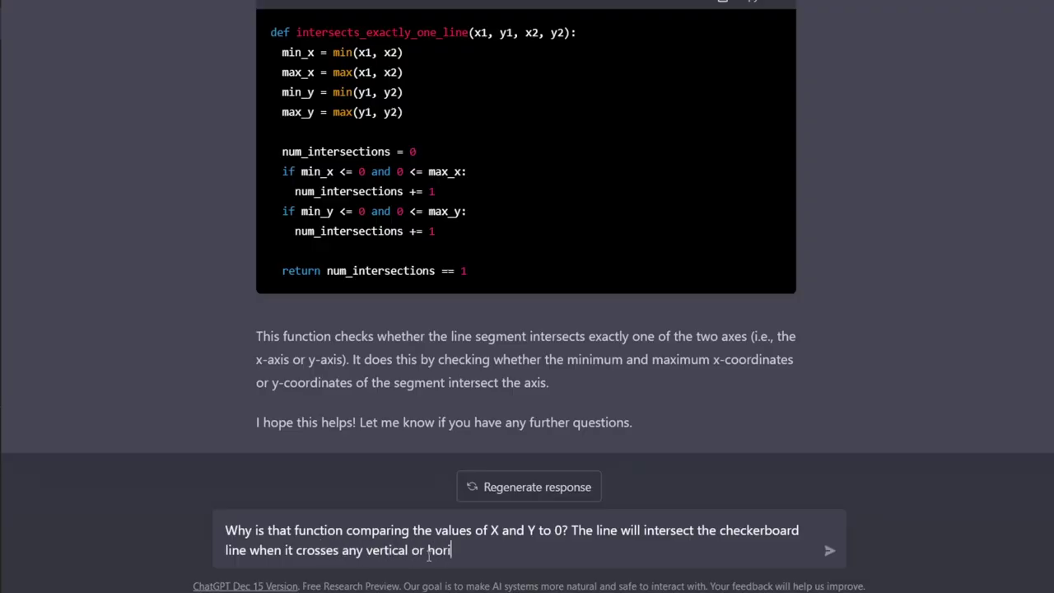
type("zontal axis, not just the origin.")
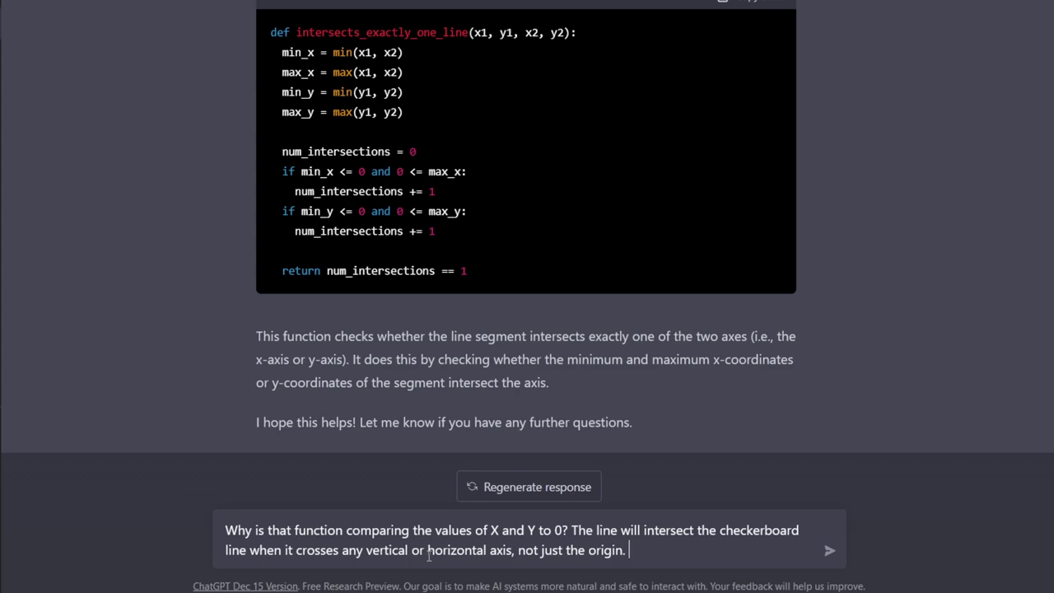
key("Return")
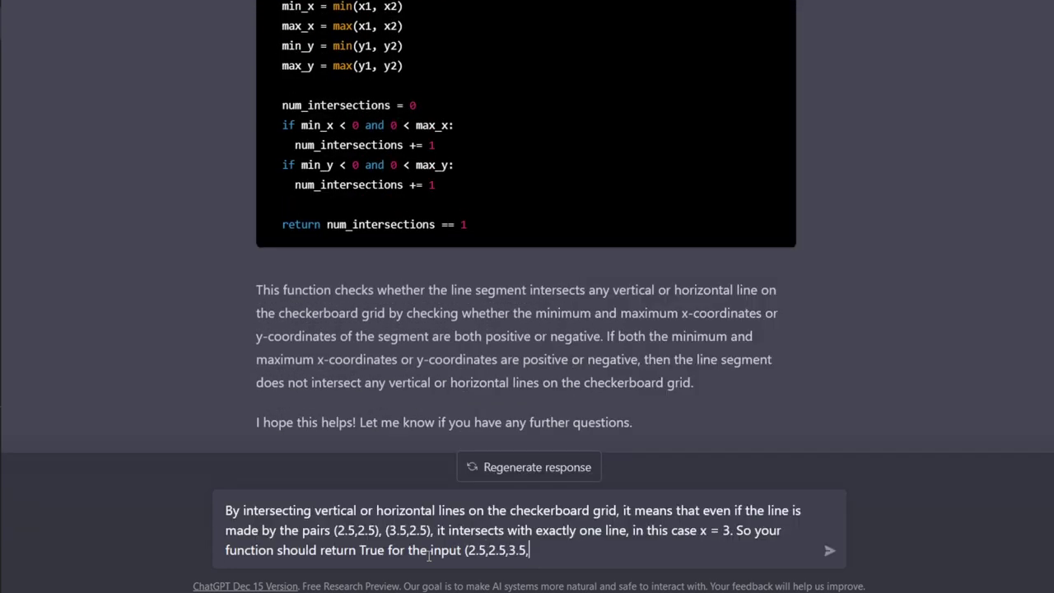
key("Return")
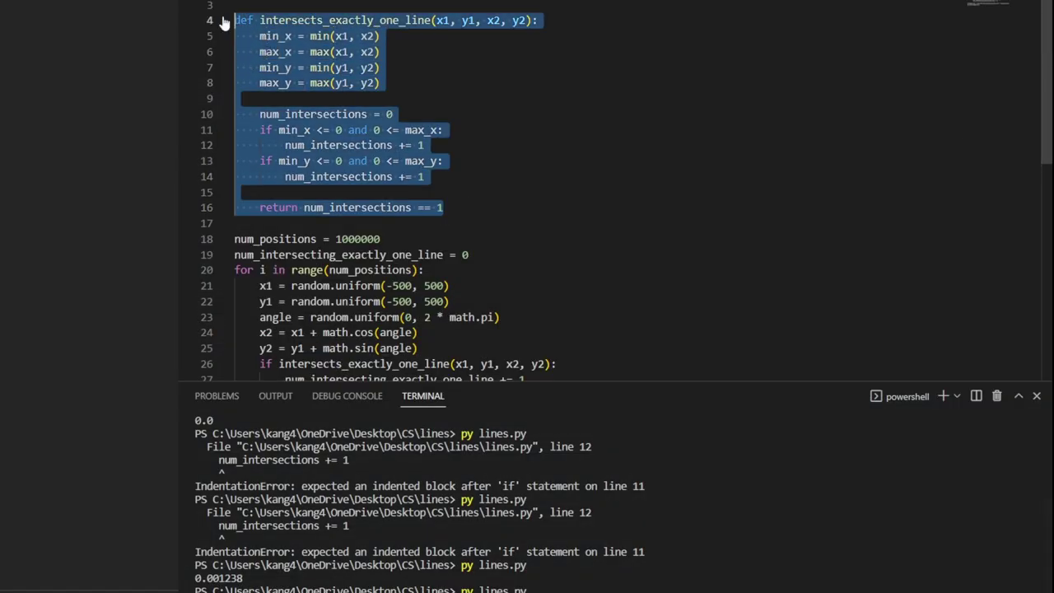
Paste ChatGPT's new function over the old one in lines.py and rerun the script
key("ctrl+v")
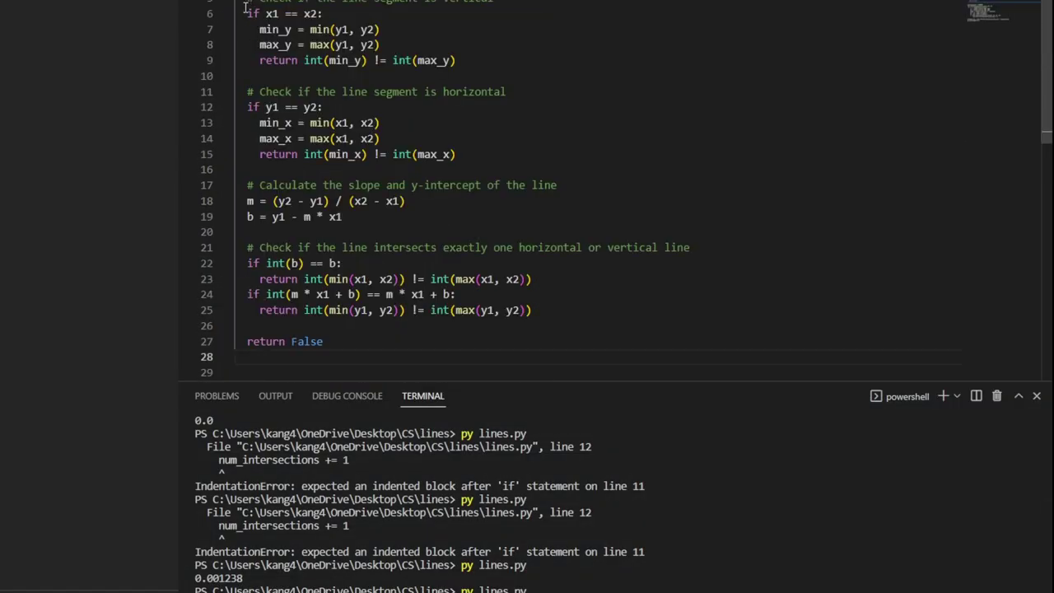
key("Up")
key("Return")
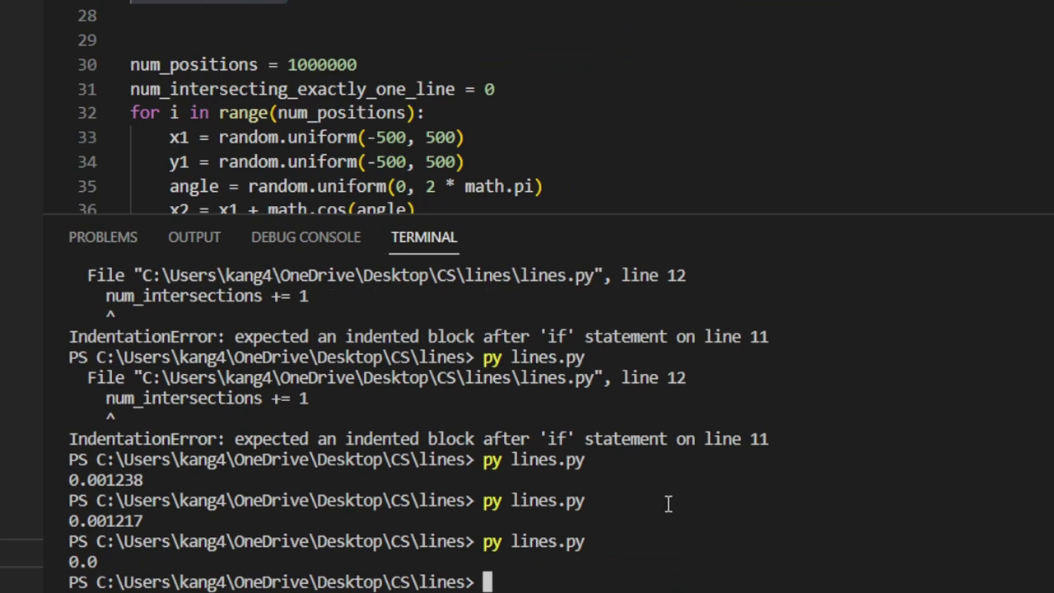
Delete the extra blank line above num_positions and tell ChatGPT the function always returns false
left_click(357, 37)
key("BackSpace")
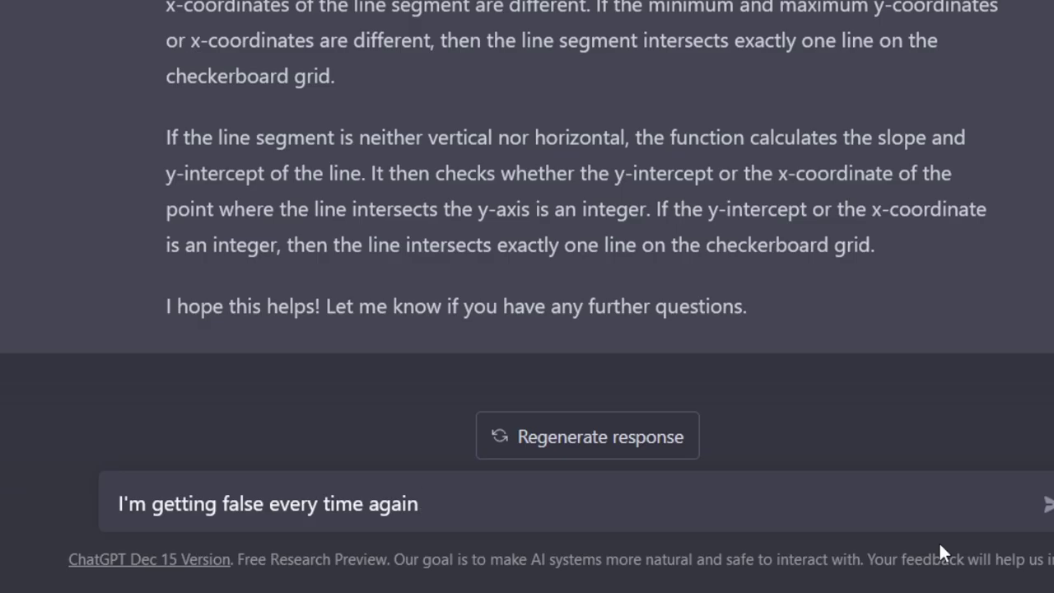
key("Return")
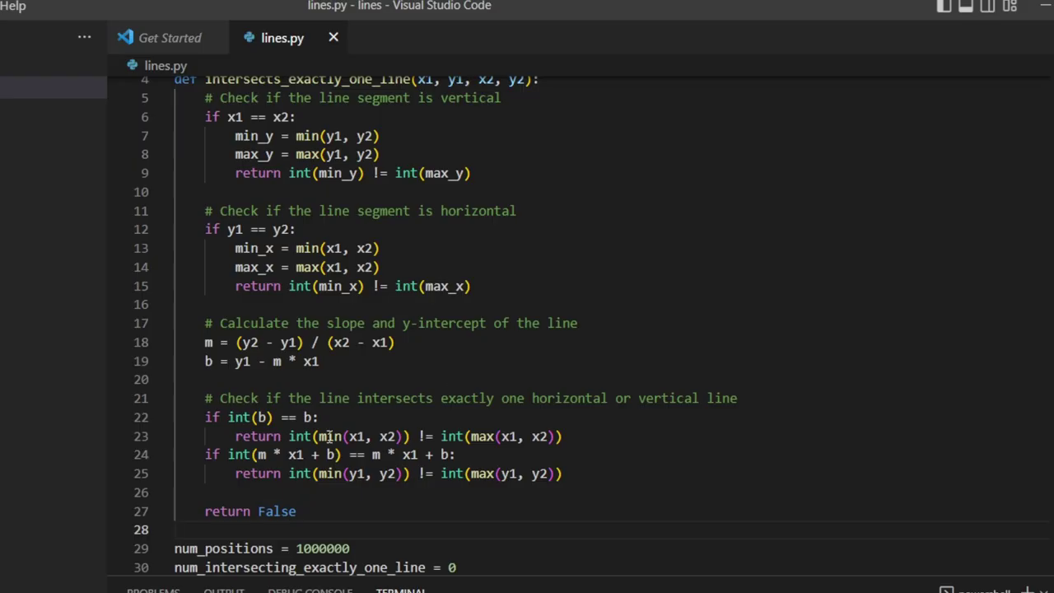
scroll(328, 437, "down", 1)
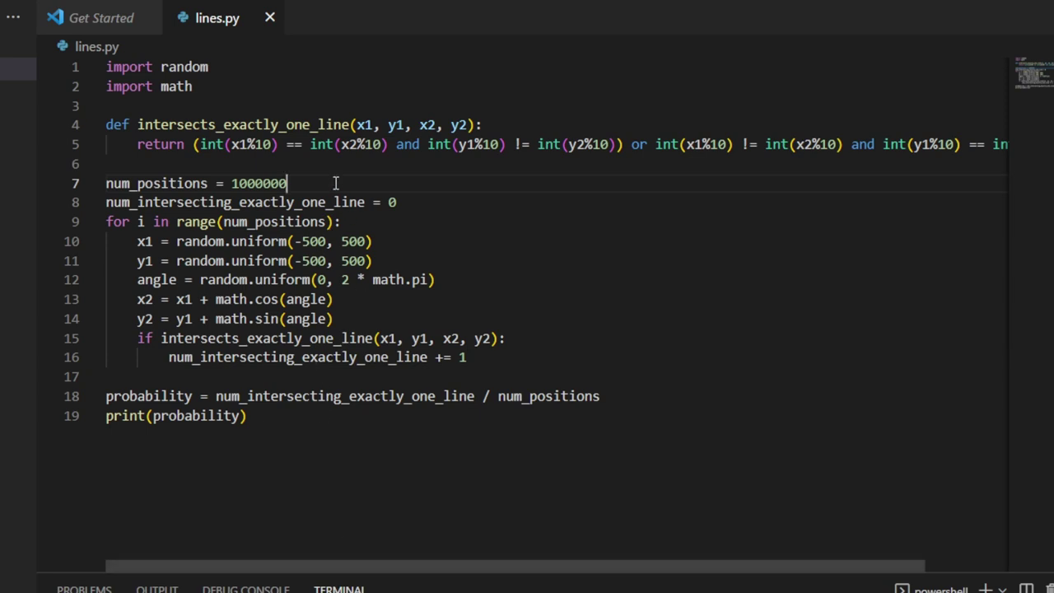
Save lines.py with num_positions at 10000000 and rerun the simulation
key("ctrl+s")
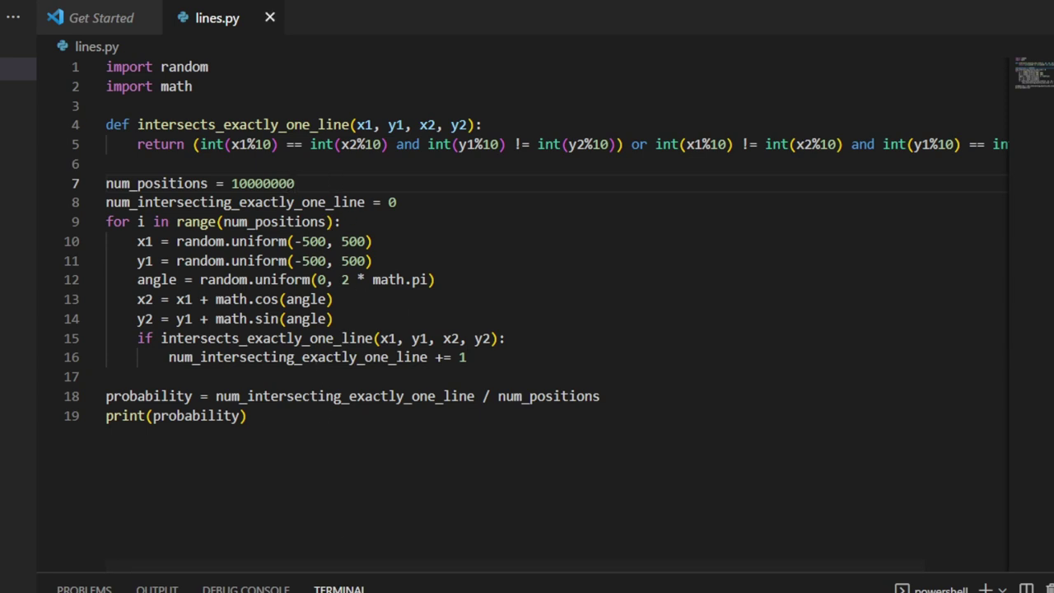
key("ctrl+F5")
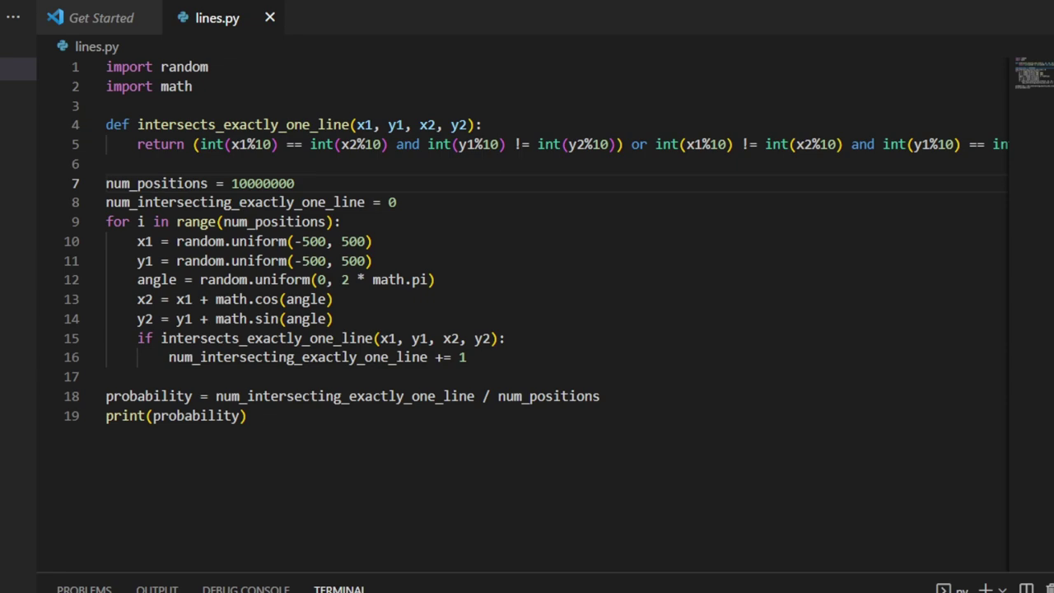